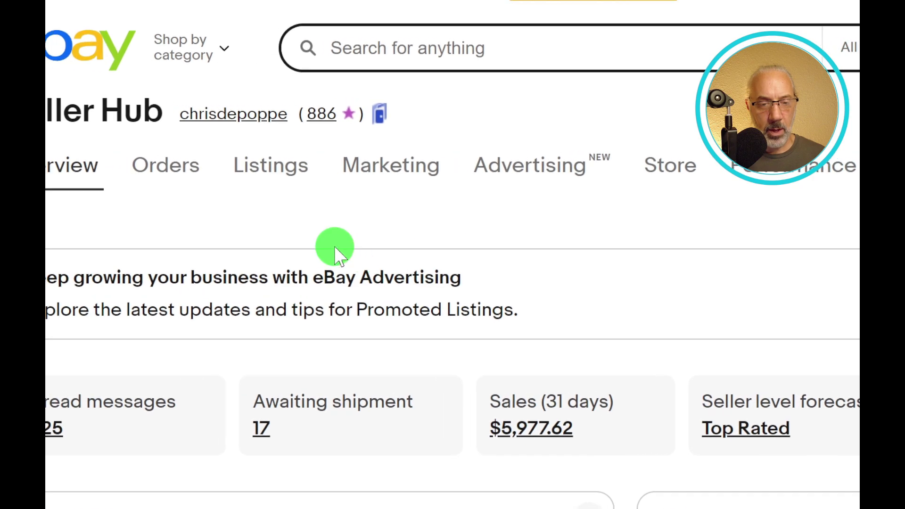
Step: Go from Orders to Shipping labels and launch the bulk shipping tool for awaiting orders
mouse_move(118, 172)
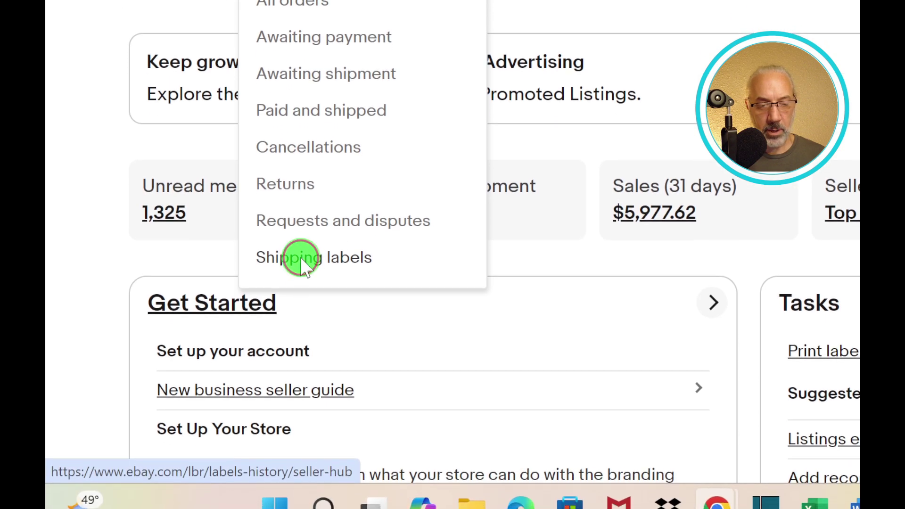
left_click(301, 267)
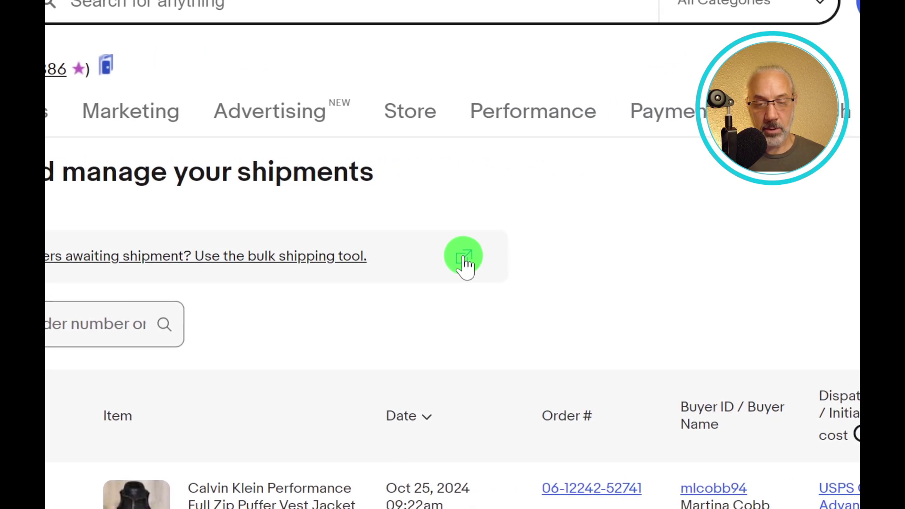
left_click(496, 255)
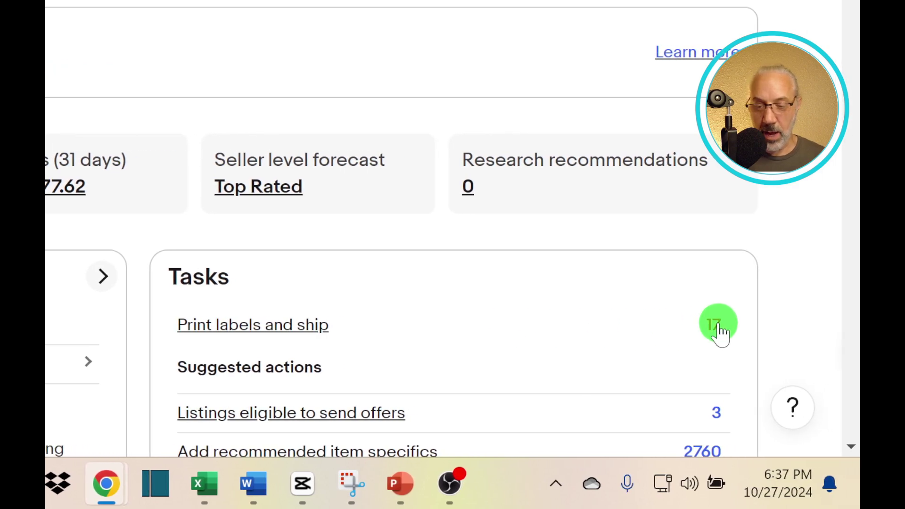
Step: Open the 17 orders awaiting shipment, totalling $504.95, and look through the list
left_click(718, 325)
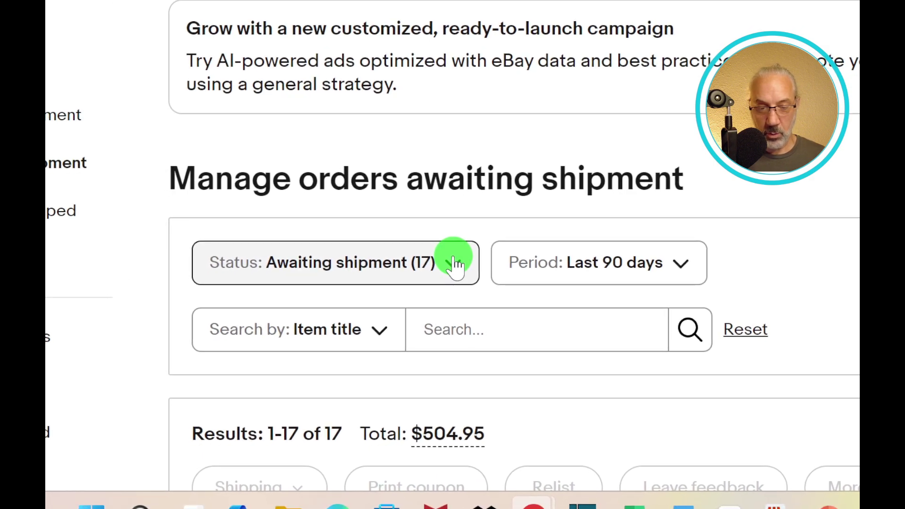
scroll(457, 264, "down", 5)
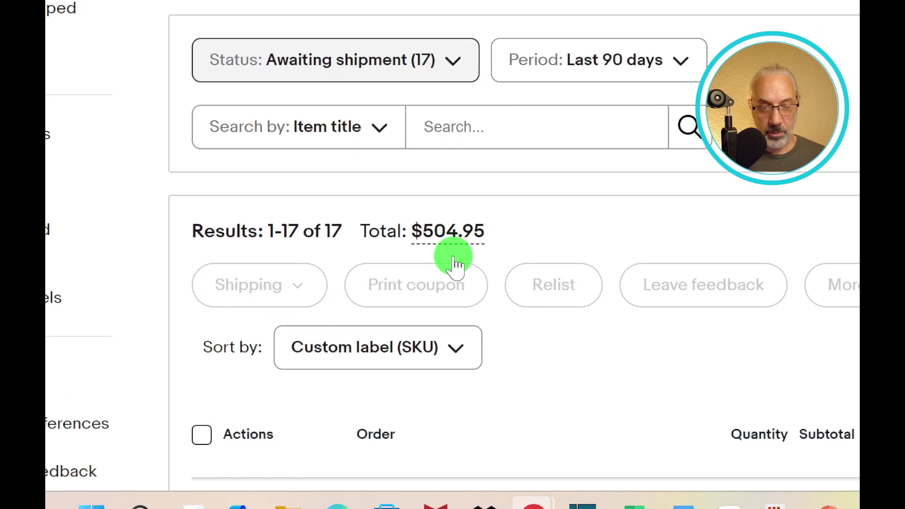
scroll(457, 265, "down", 3)
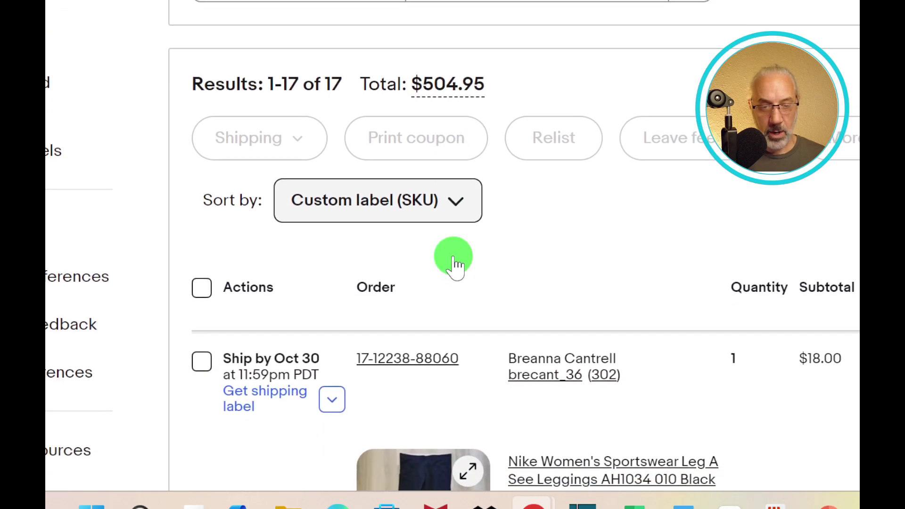
scroll(446, 240, "up", 1)
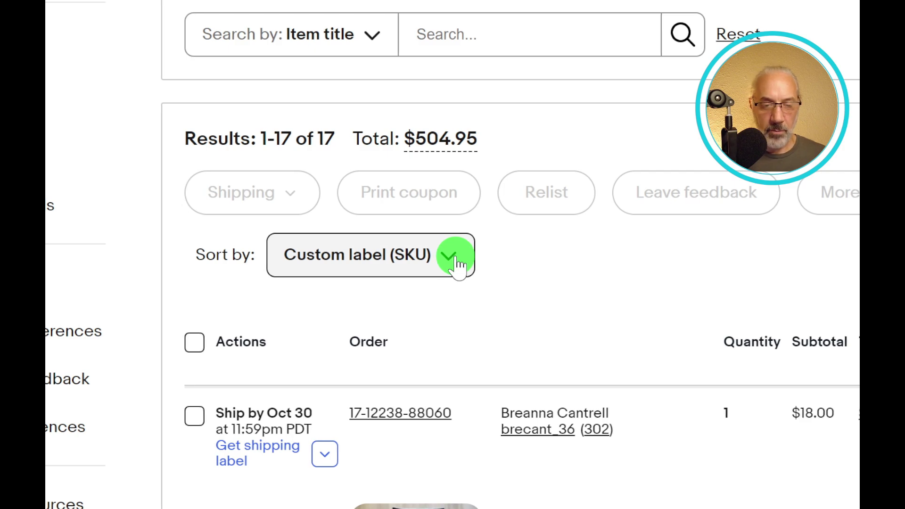
Step: Keep the orders sorted by Custom label (SKU) and select all 17 of them
left_click(451, 257)
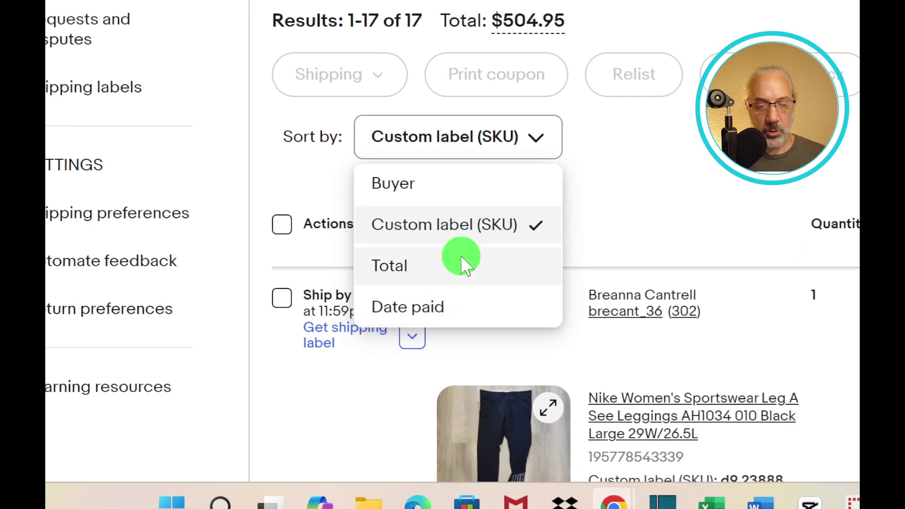
left_click(466, 231)
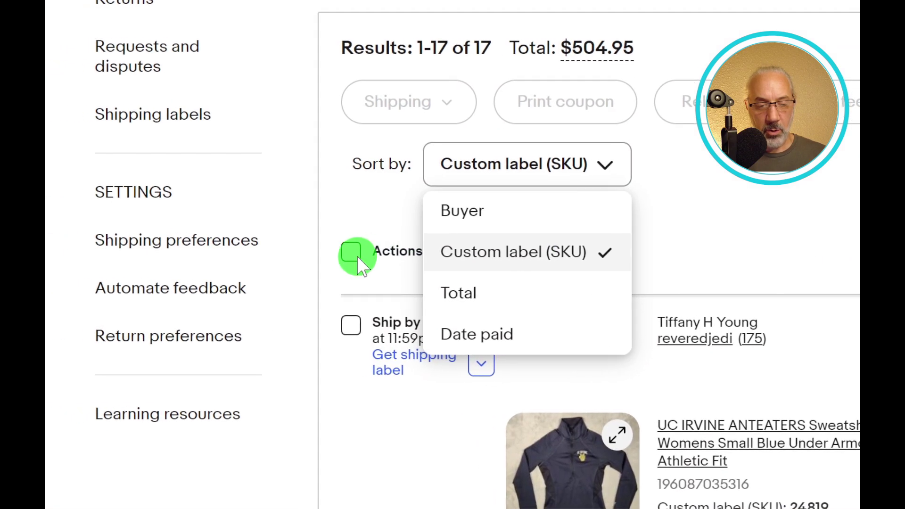
left_click(376, 242)
left_click(378, 257)
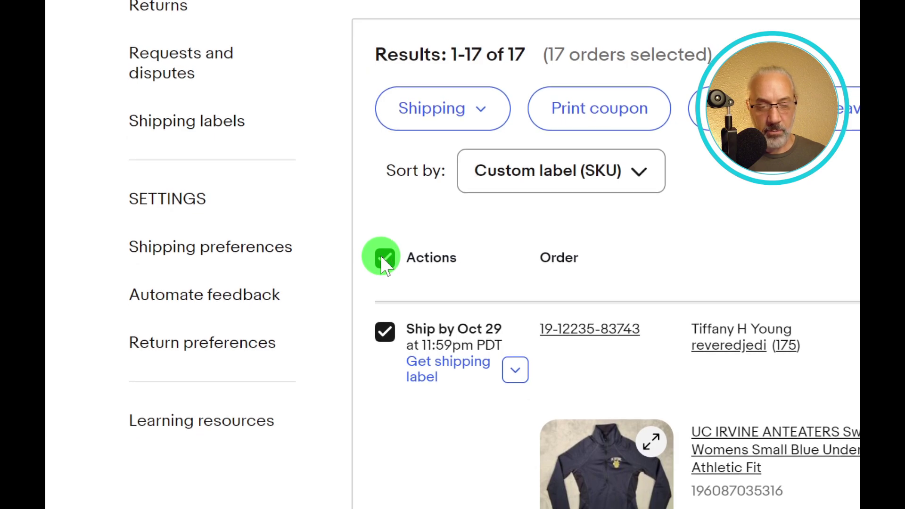
Step: Choose Get shipping label from the Shipping actions for the selected orders
scroll(382, 259, "up", 2)
scroll(382, 260, "down", 5)
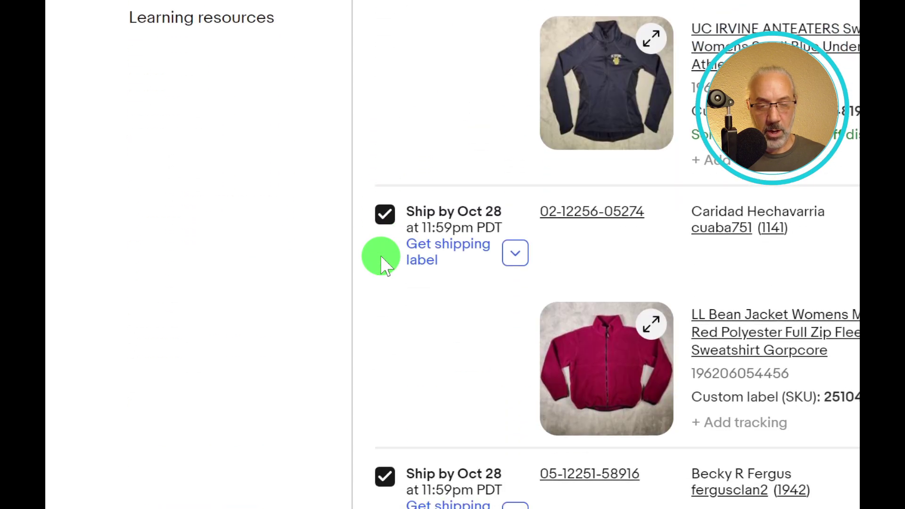
scroll(385, 265, "down", 10)
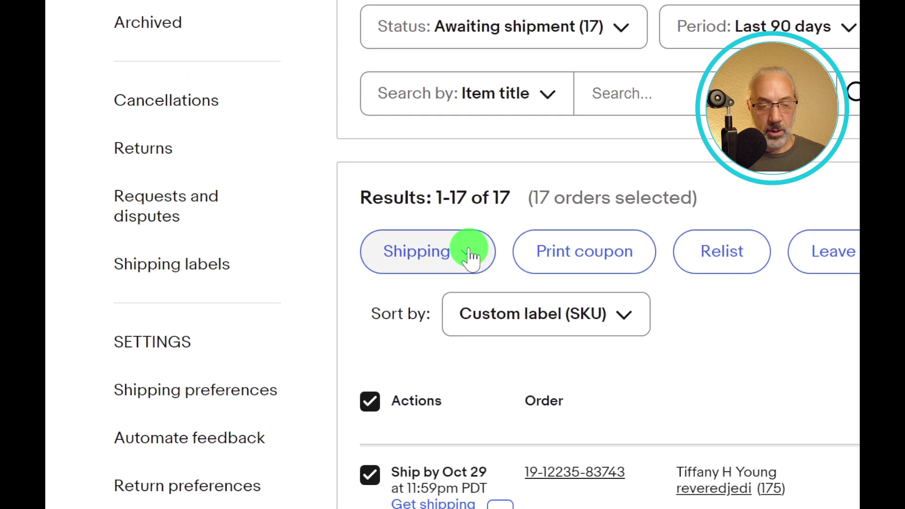
left_click(468, 254)
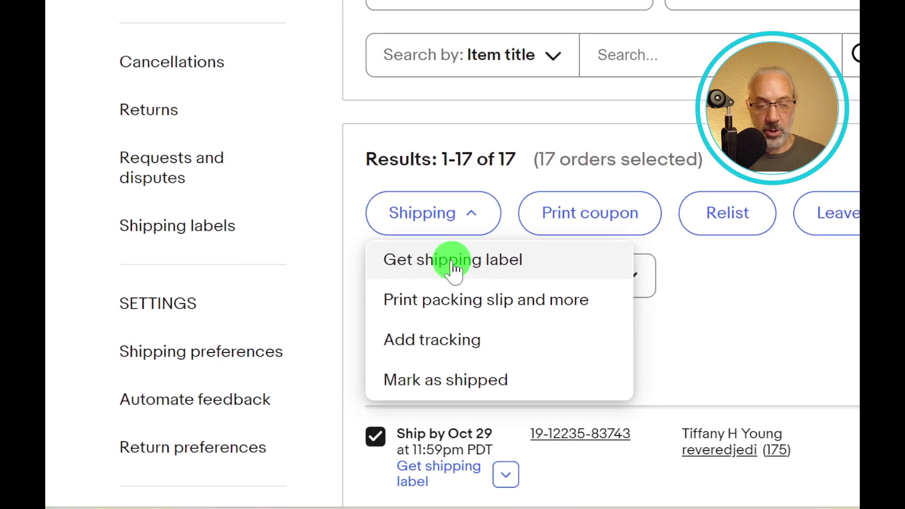
left_click(454, 267)
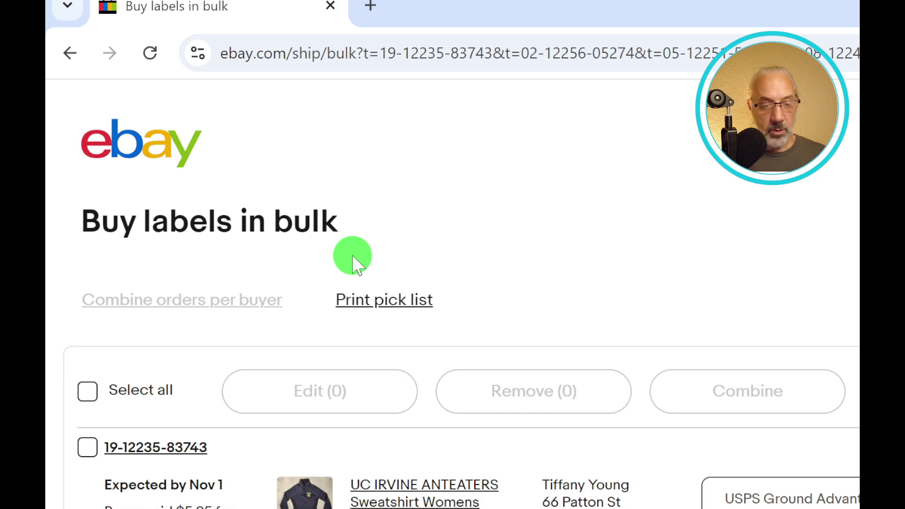
scroll(353, 264, "down", 3)
scroll(352, 264, "down", 1)
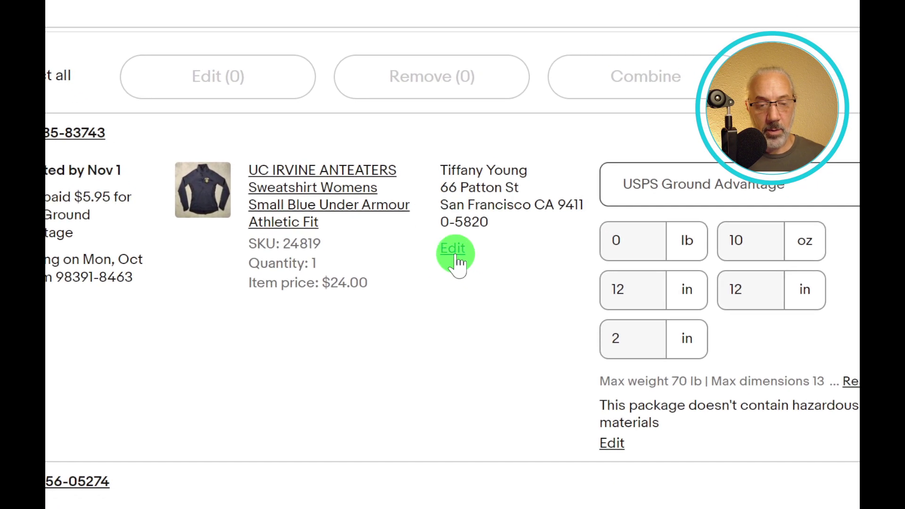
left_click(454, 257)
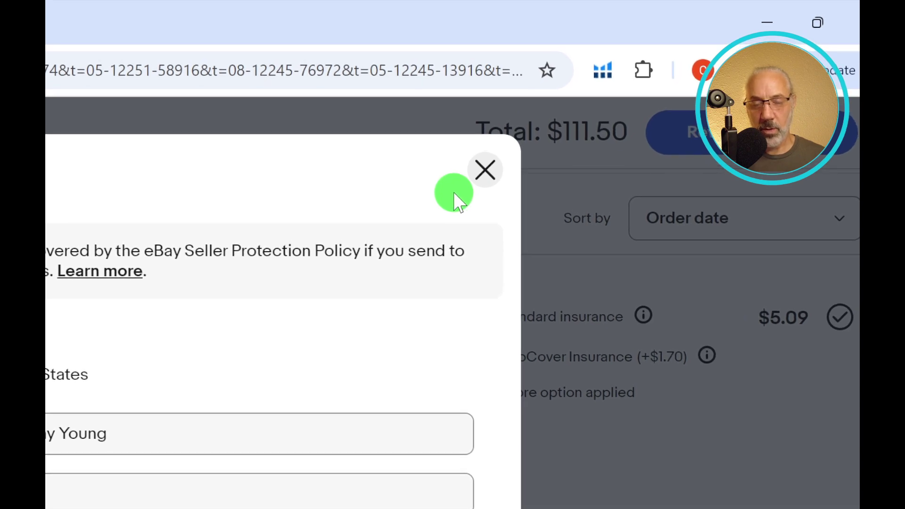
left_click(485, 170)
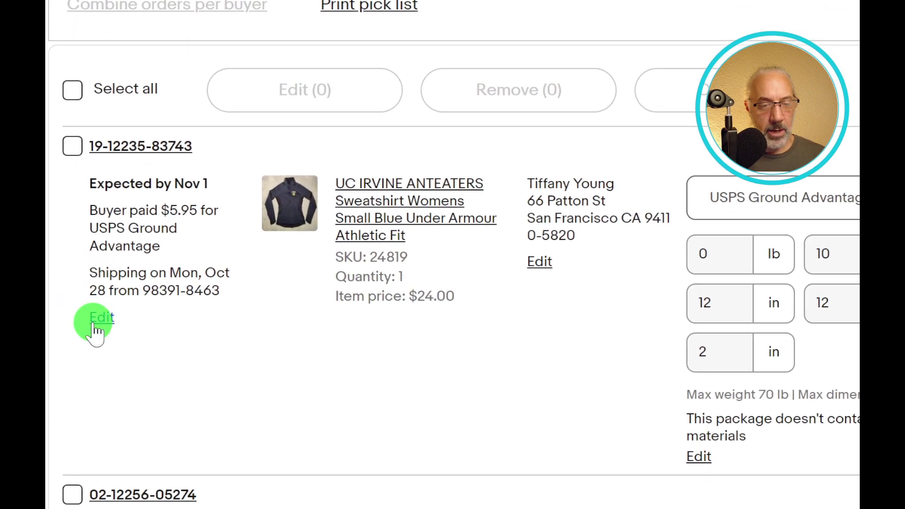
left_click(116, 262)
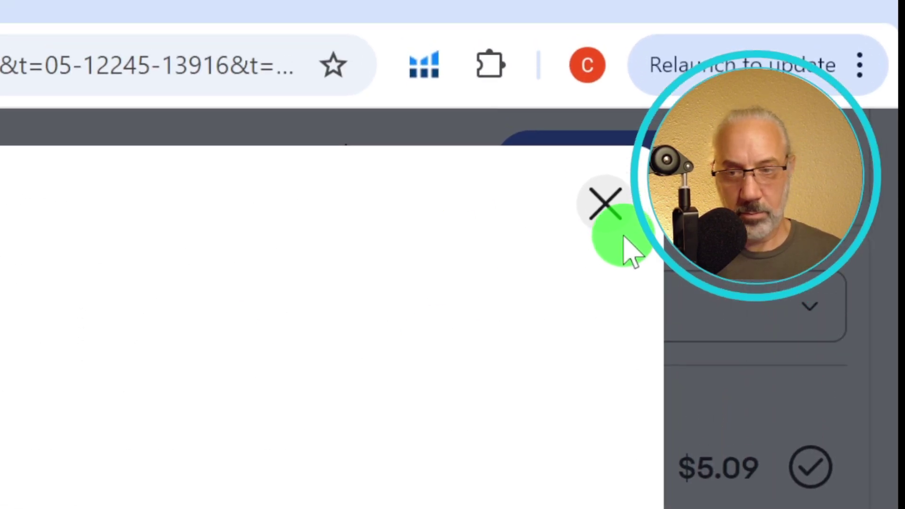
left_click(606, 153)
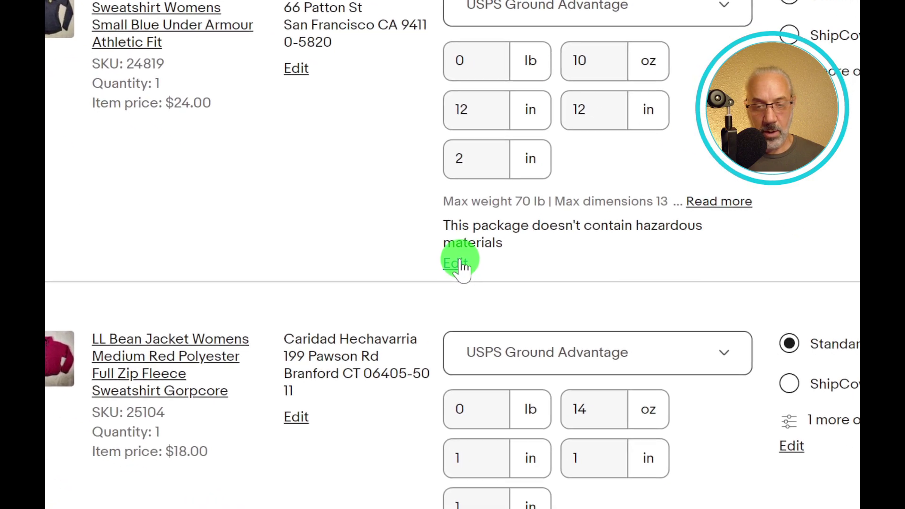
Step: Choose USPS Ground Advantage at $5.09 as the first order's shipping service
left_click(730, 9)
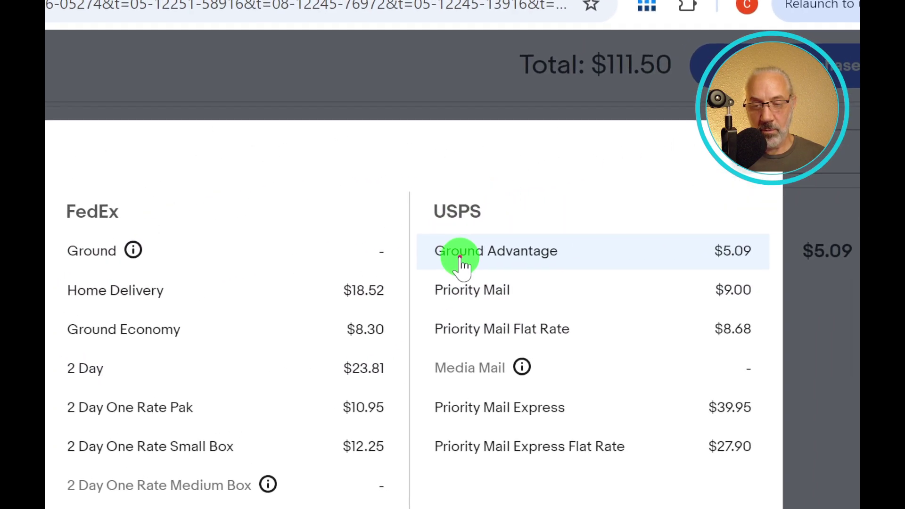
left_click(462, 259)
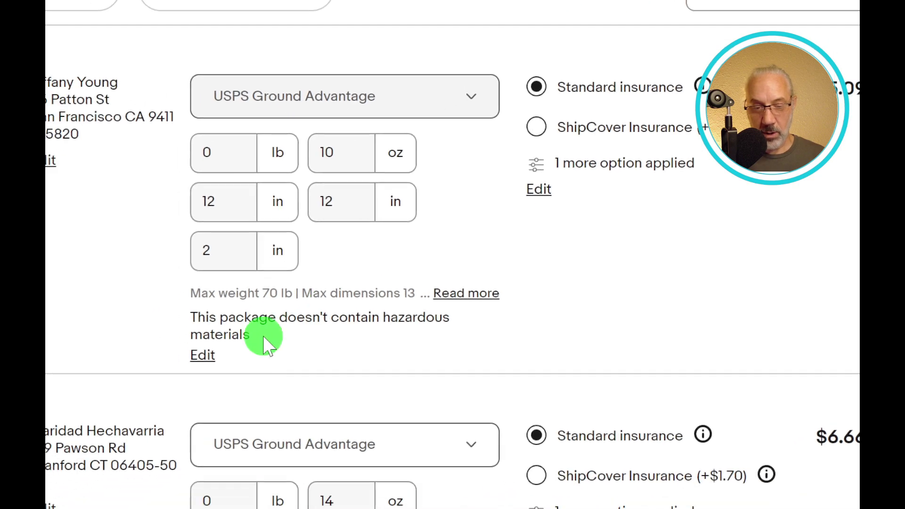
Step: Print Item title/SKU as the label's extra text and apply the options to the selected label
left_click(401, 276)
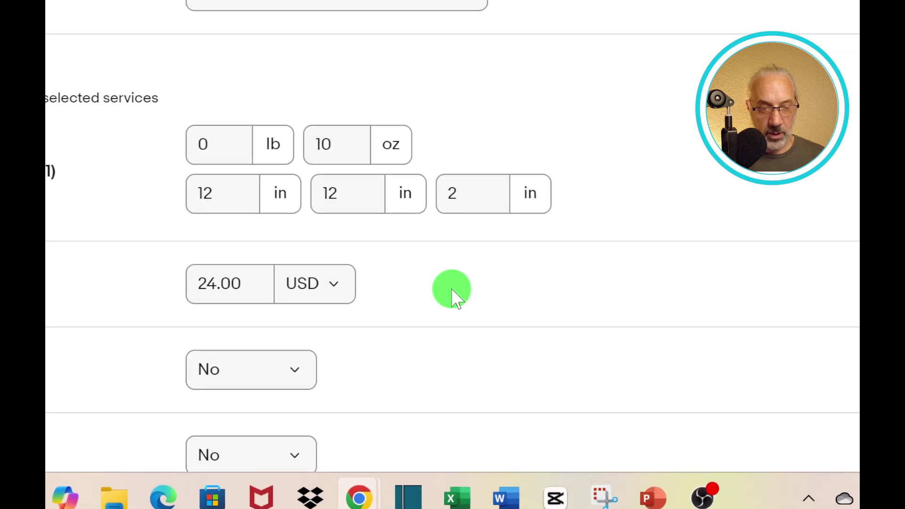
scroll(446, 340, "down", 3)
scroll(454, 278, "down", 4)
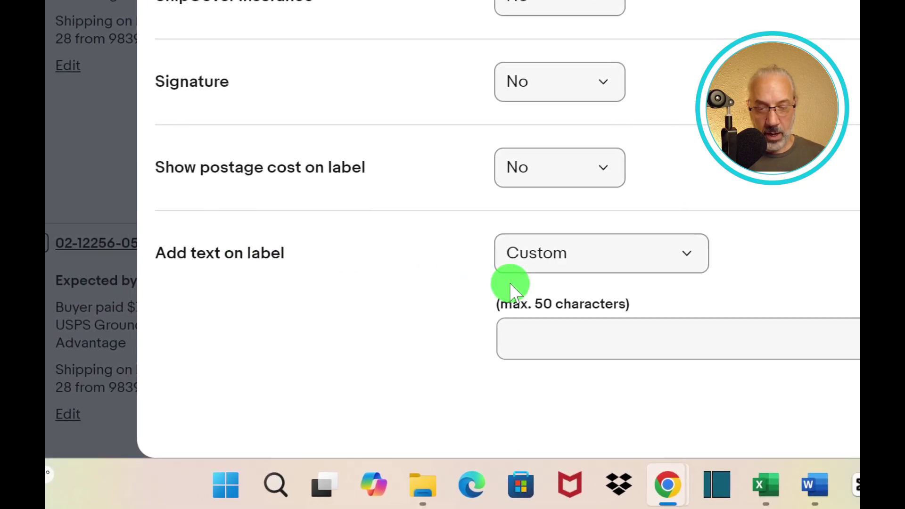
left_click(571, 264)
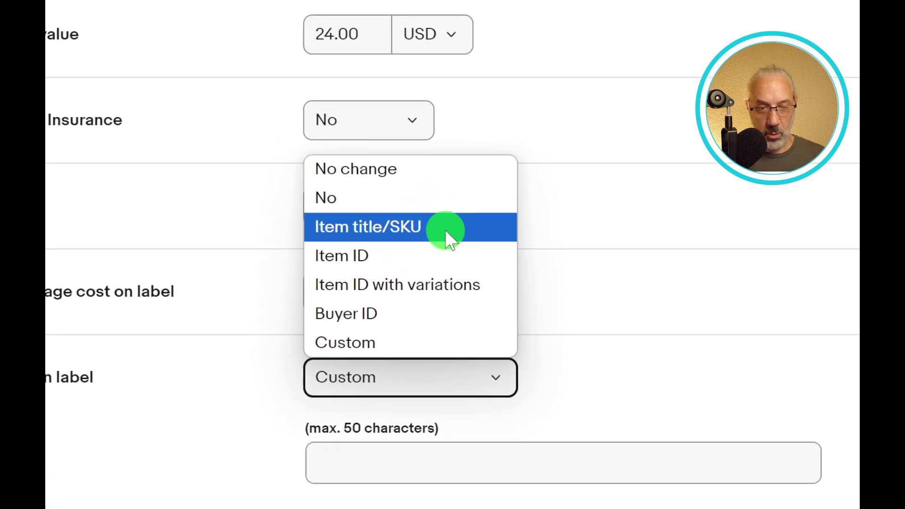
left_click(452, 250)
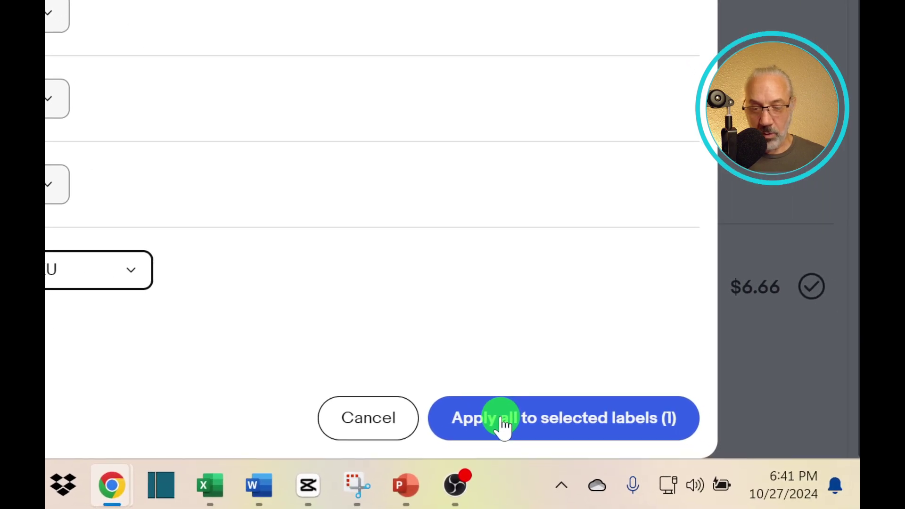
left_click(498, 421)
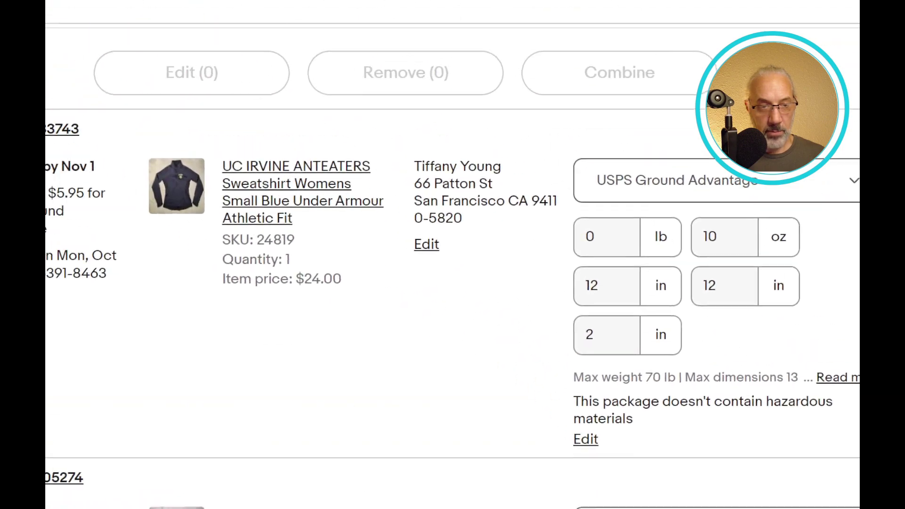
Step: Select all 17 orders and apply the second order's Item title/SKU label options, keeping $111.50 total
left_click(34, 154)
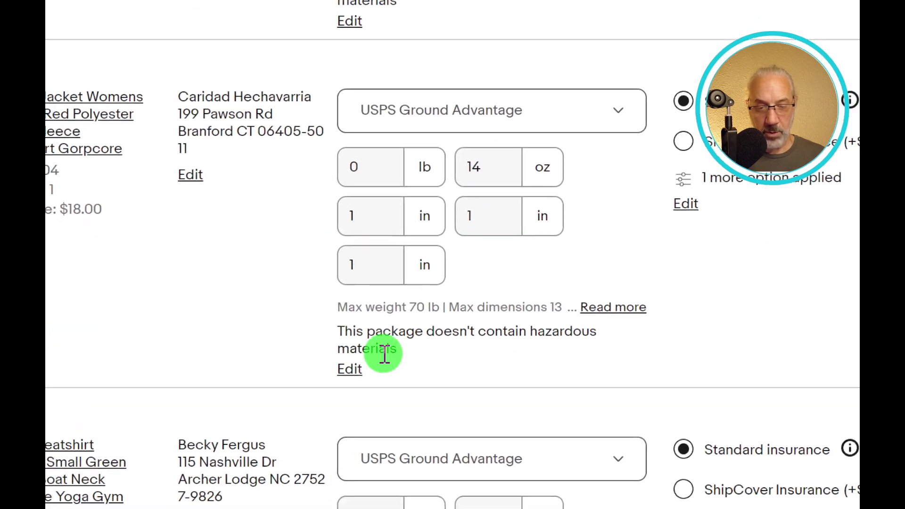
left_click(405, 339)
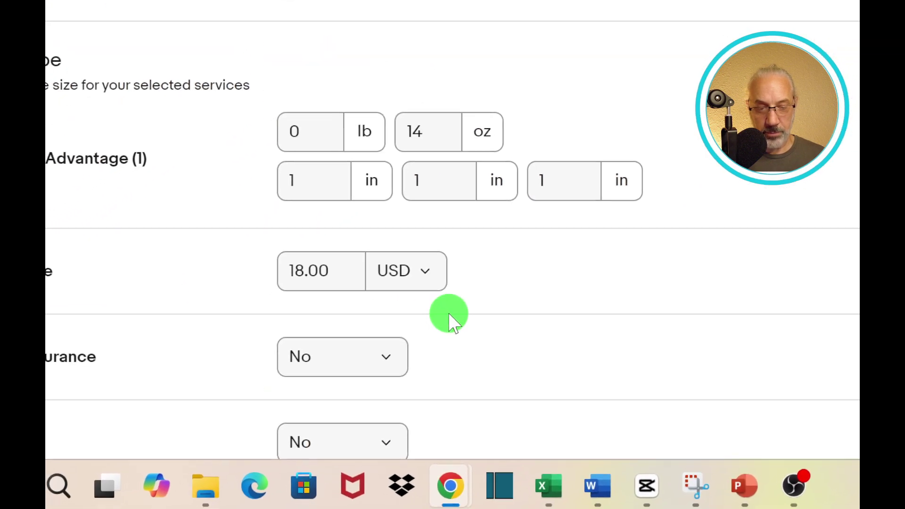
scroll(452, 313, "down", 4)
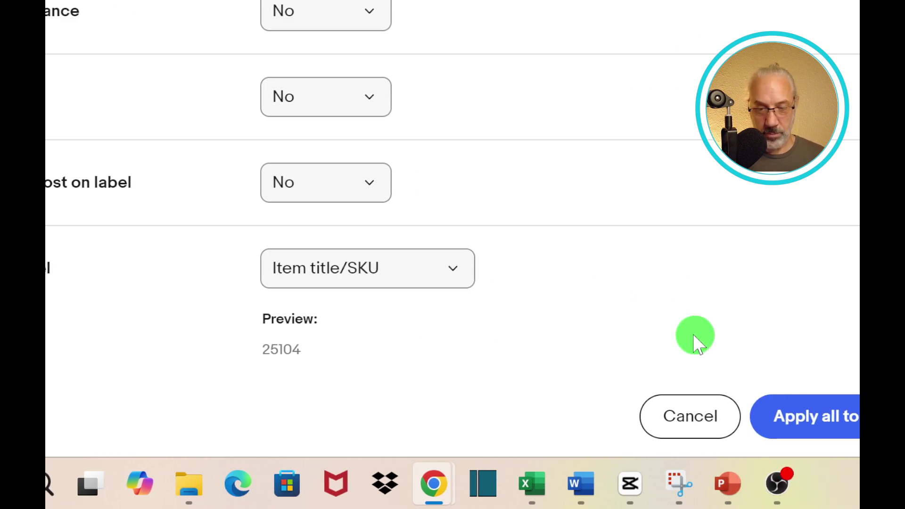
left_click(568, 420)
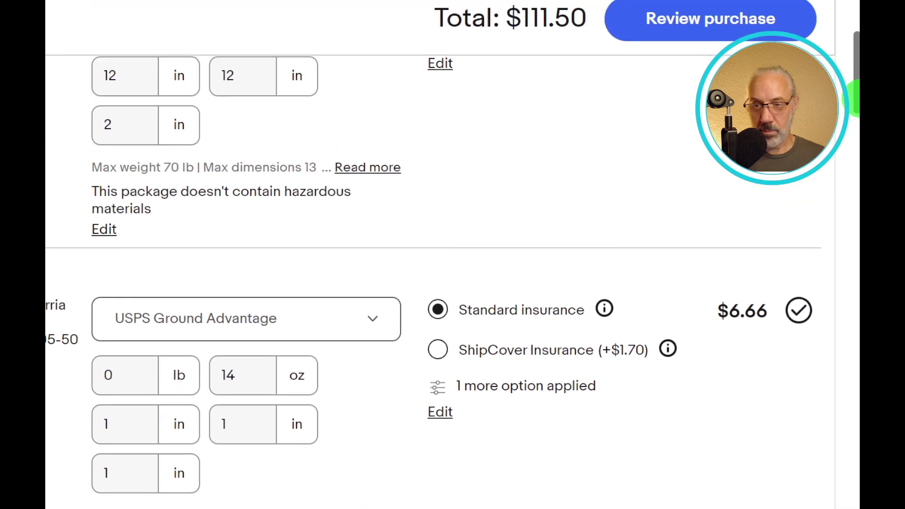
scroll(851, 33, "up", 8)
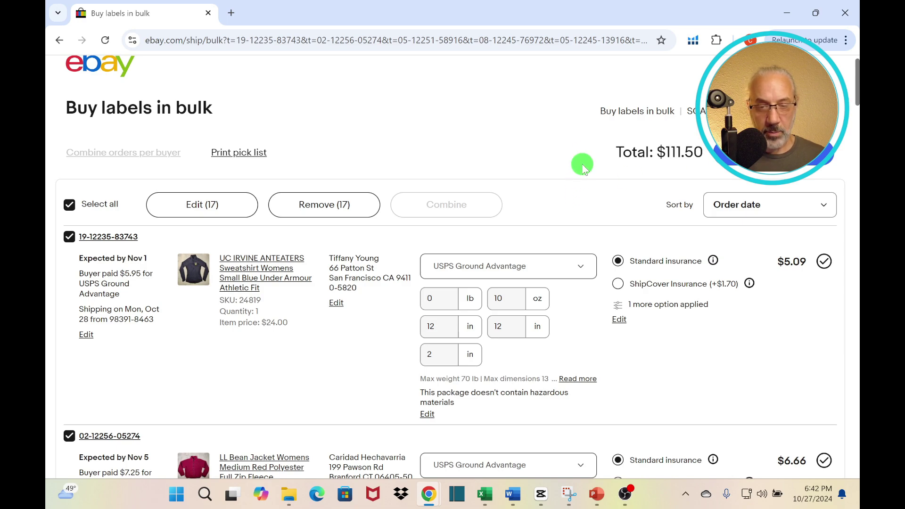
scroll(561, 213, "down", 2)
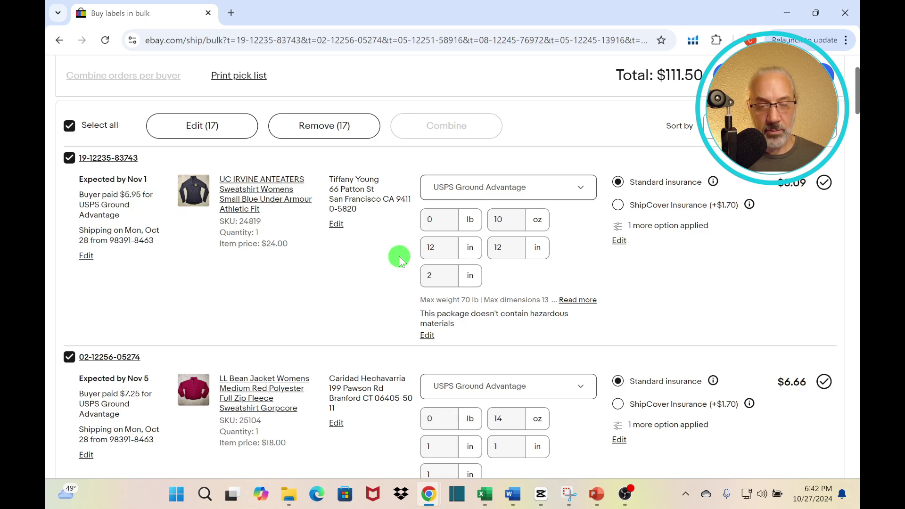
scroll(400, 260, "down", 3)
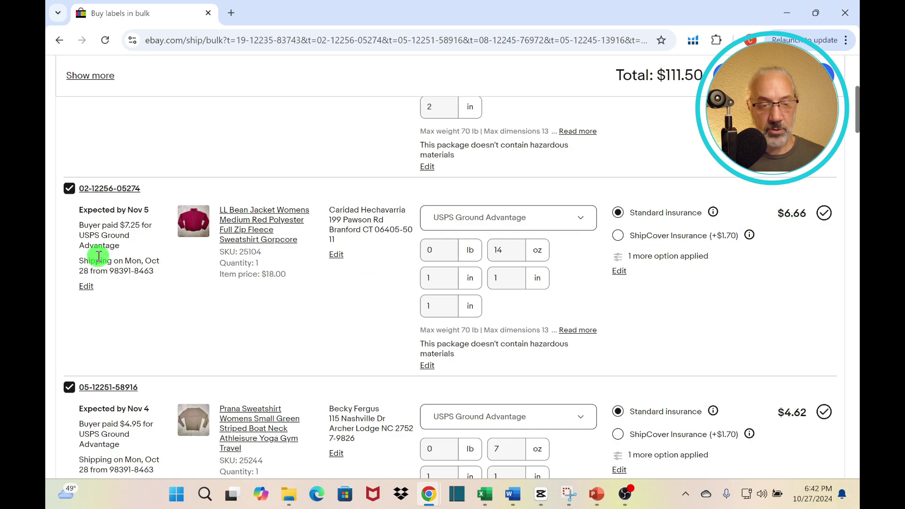
scroll(111, 243, "down", 4)
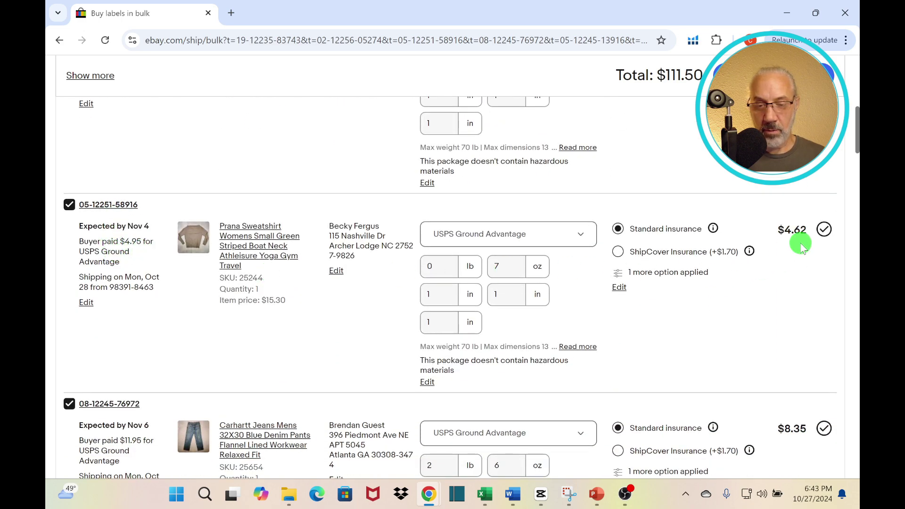
scroll(511, 253, "down", 4)
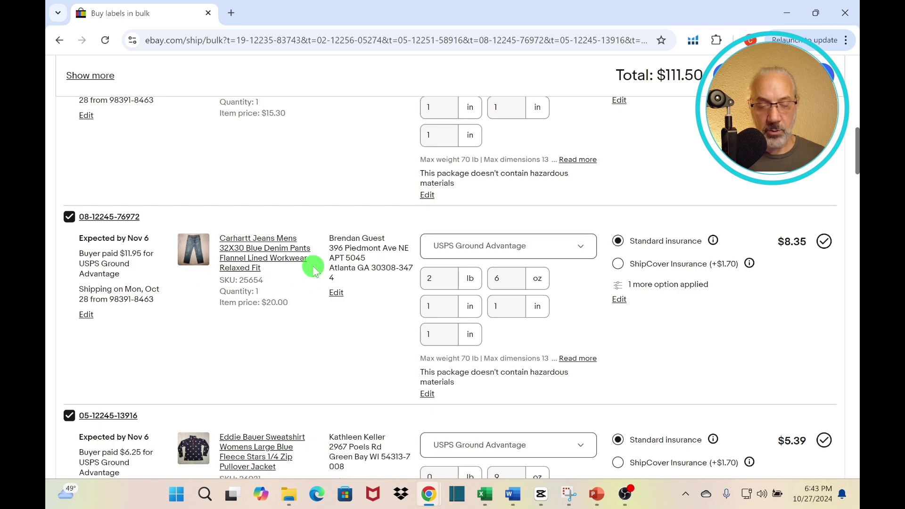
scroll(453, 273, "down", 3)
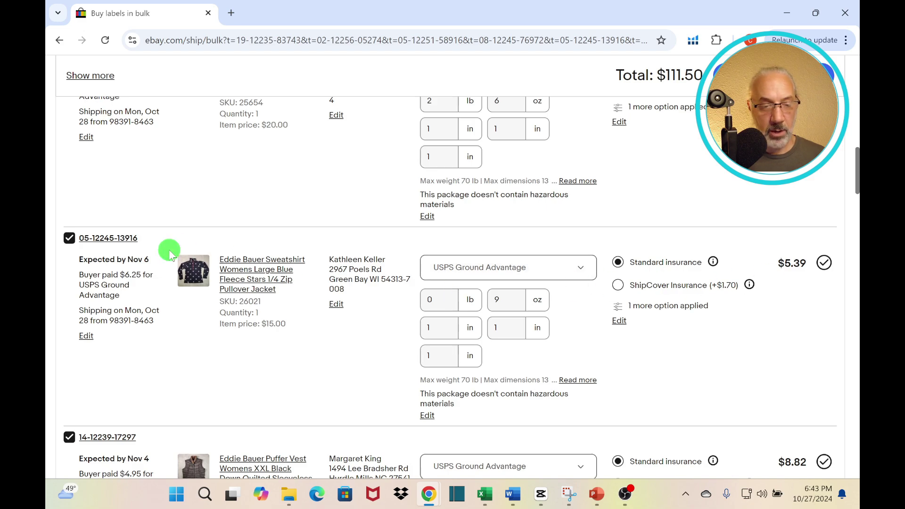
scroll(428, 298, "down", 3)
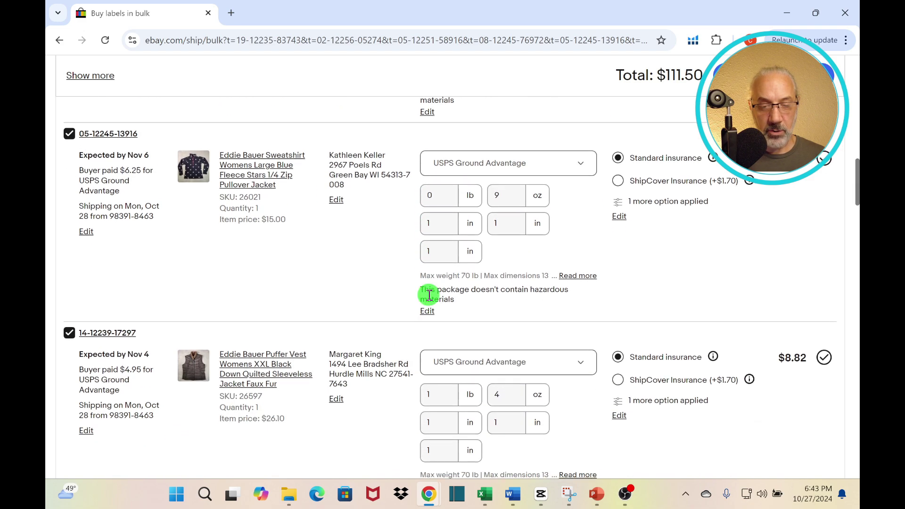
scroll(428, 298, "down", 1)
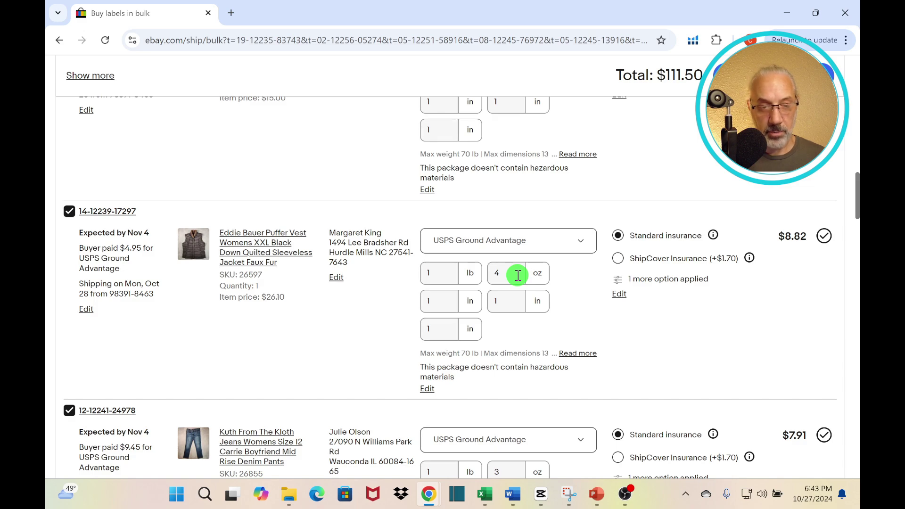
scroll(517, 275, "down", 2)
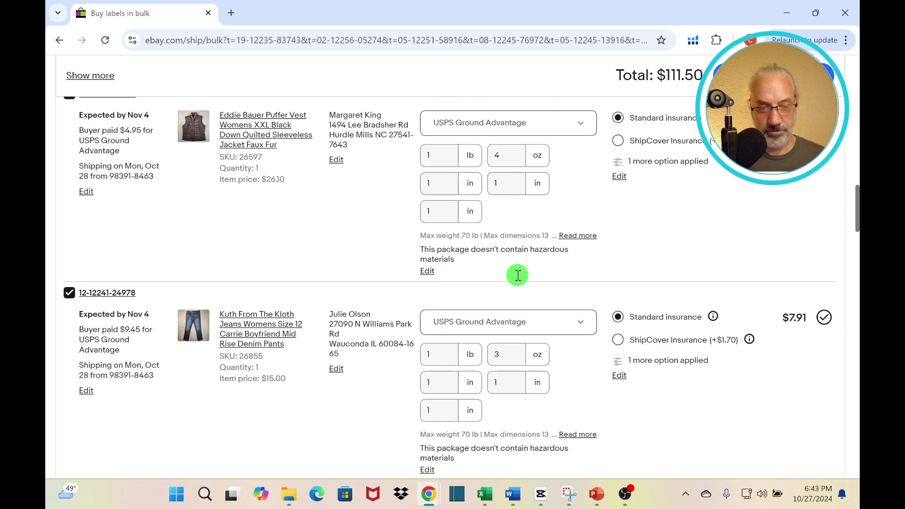
scroll(518, 276, "down", 2)
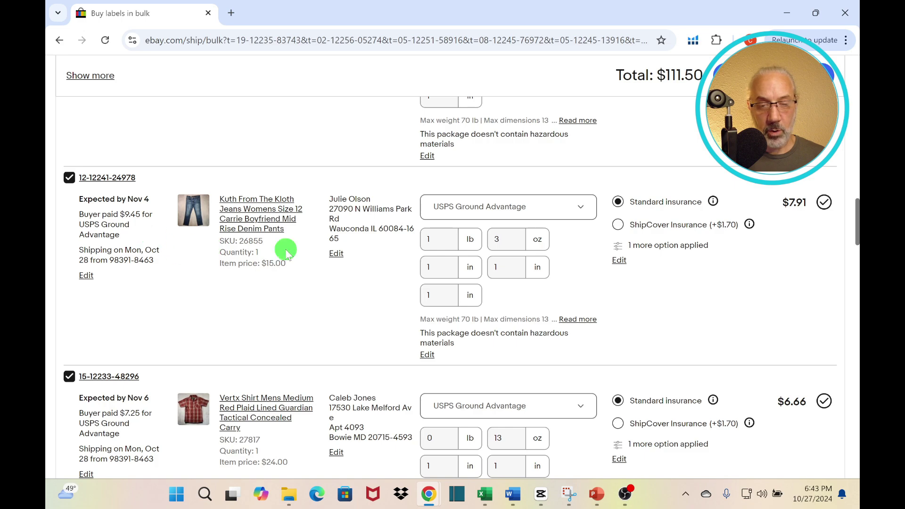
scroll(435, 285, "down", 4)
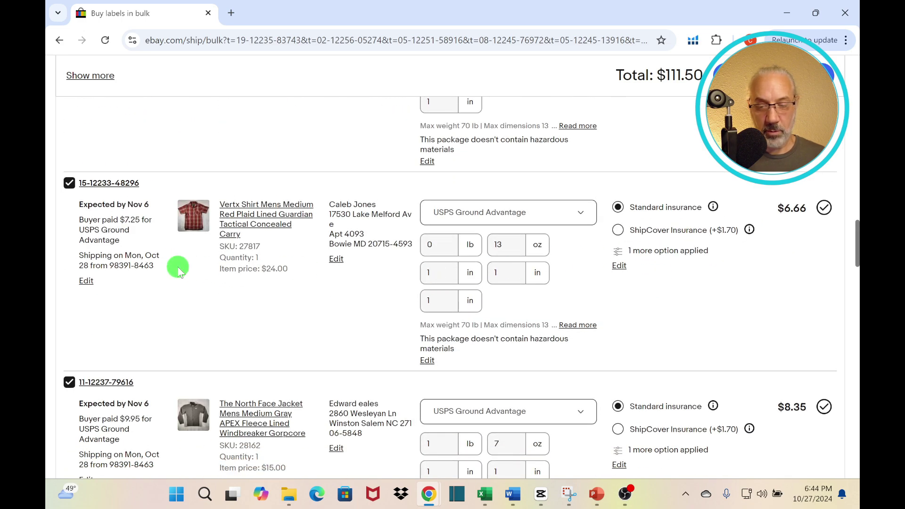
scroll(485, 302, "down", 4)
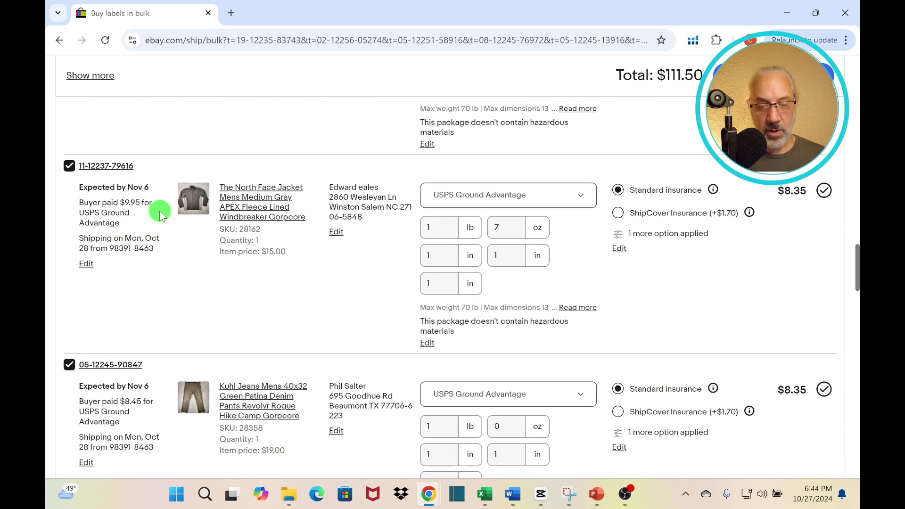
scroll(501, 236, "down", 3)
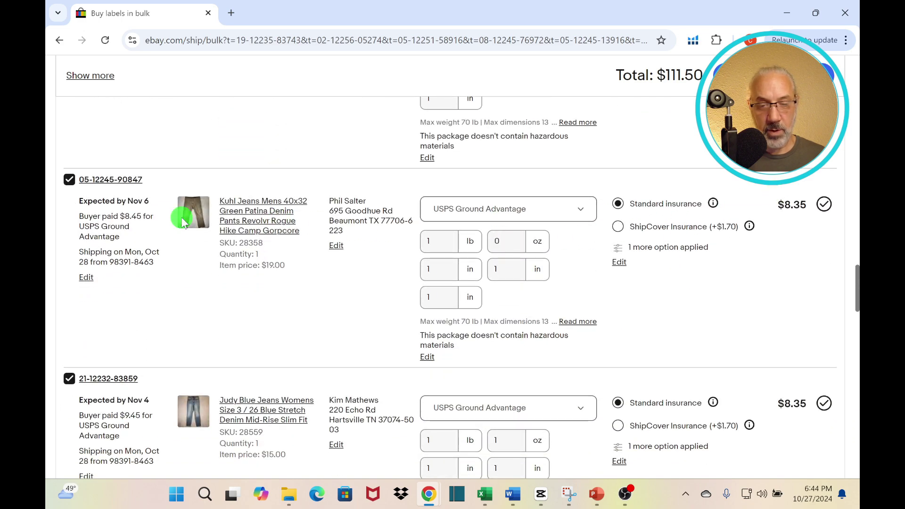
scroll(183, 222, "down", 4)
scroll(185, 227, "up", 1)
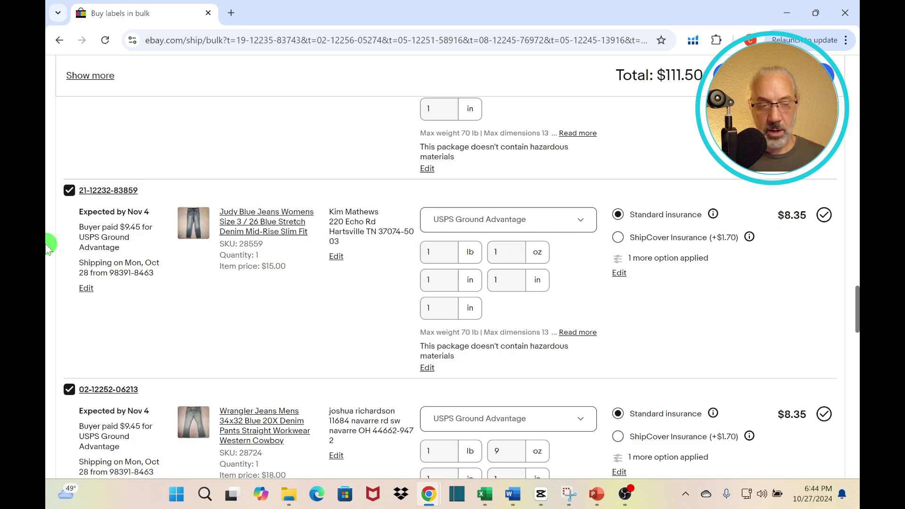
scroll(483, 269, "down", 4)
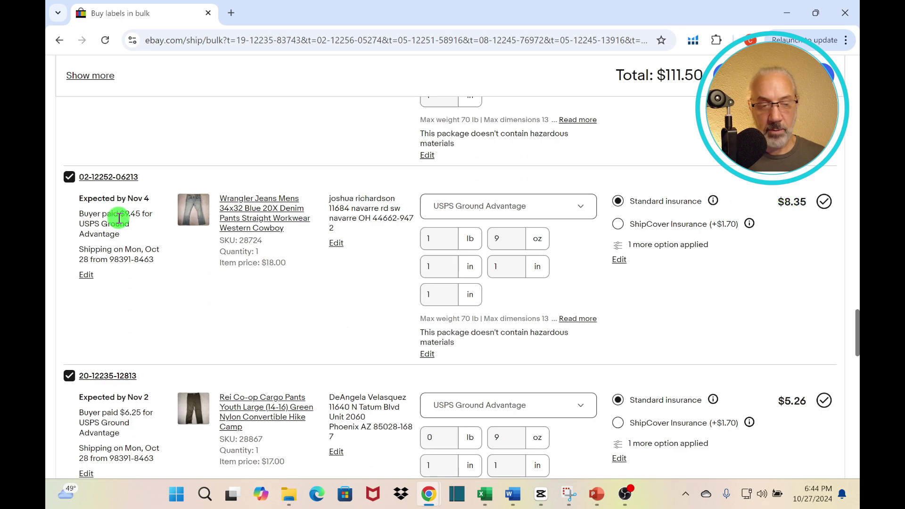
scroll(377, 262, "down", 3)
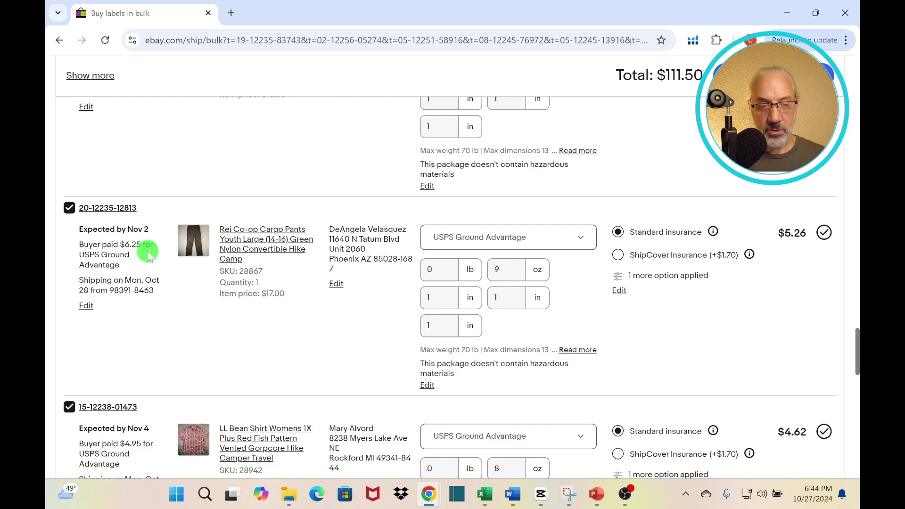
scroll(498, 262, "down", 3)
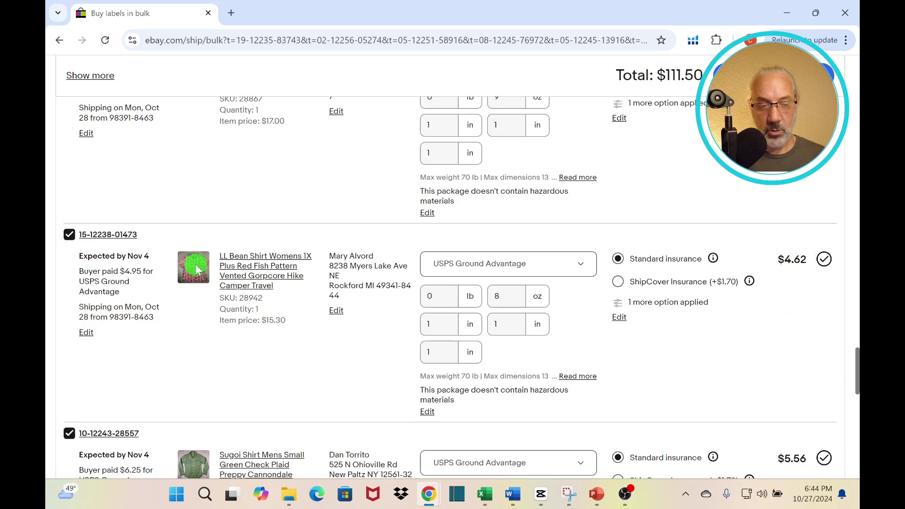
scroll(420, 285, "down", 4)
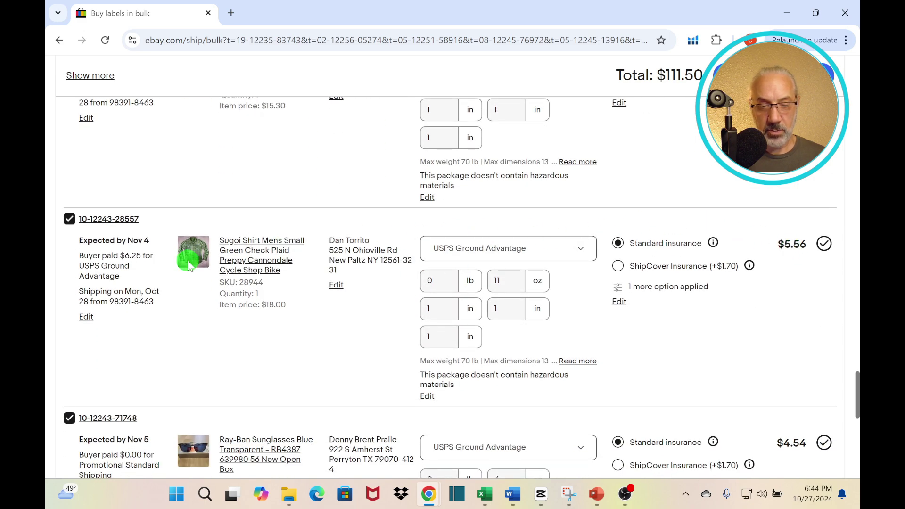
scroll(478, 276, "down", 4)
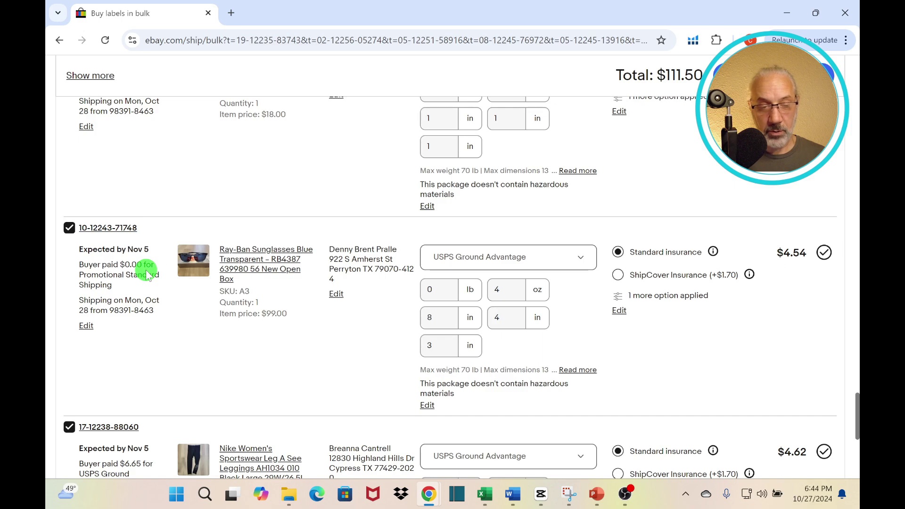
scroll(148, 275, "down", 1)
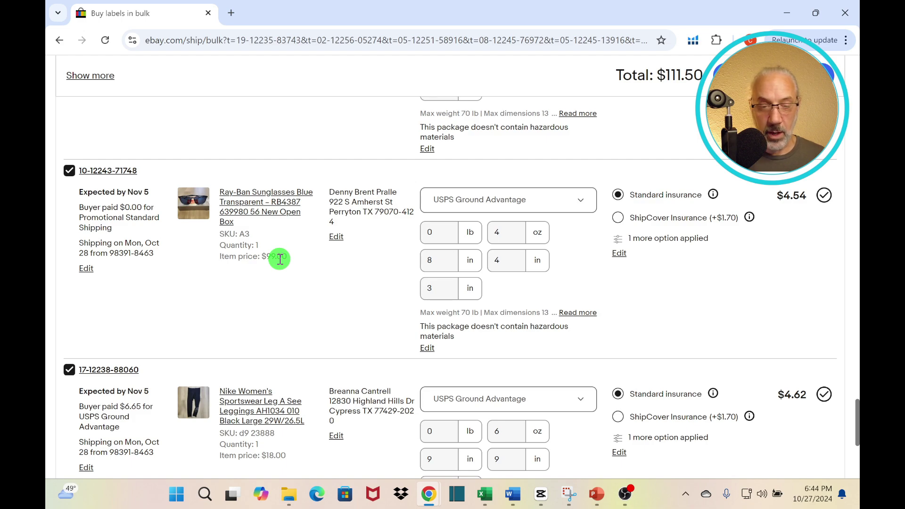
scroll(281, 258, "down", 3)
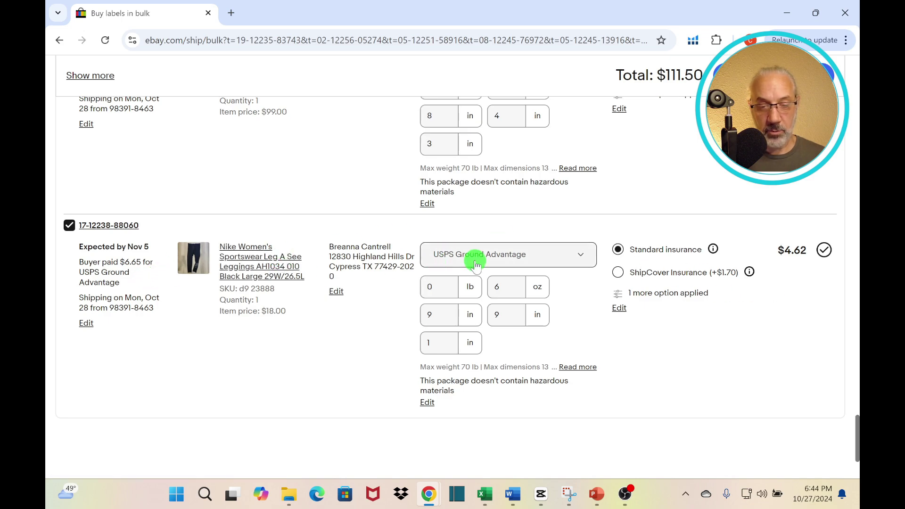
scroll(475, 265, "down", 2)
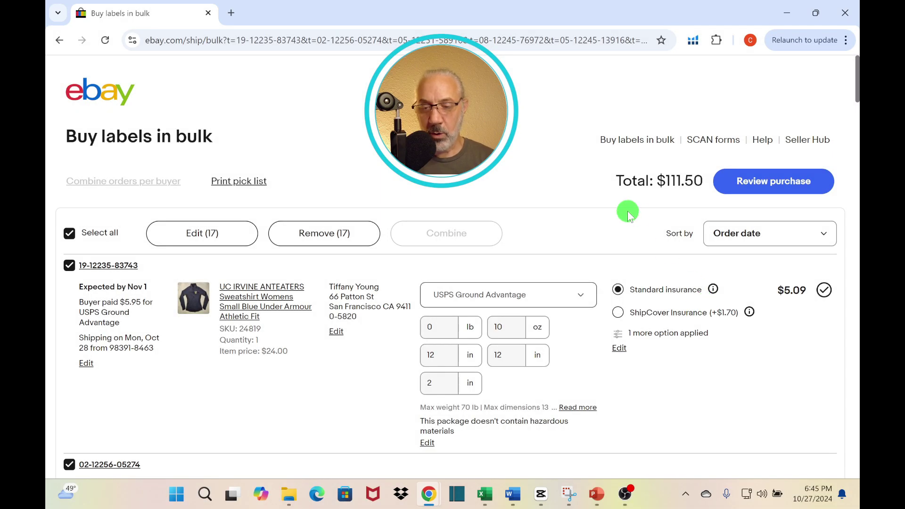
Step: Open the Review and pay summary for the 17 labels, paying $111.50 from Your funds
left_click(767, 185)
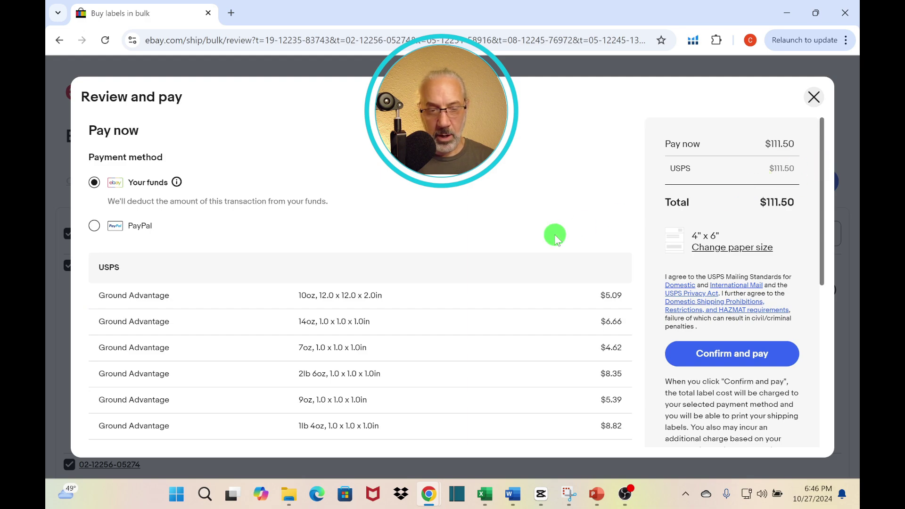
scroll(556, 237, "down", 5)
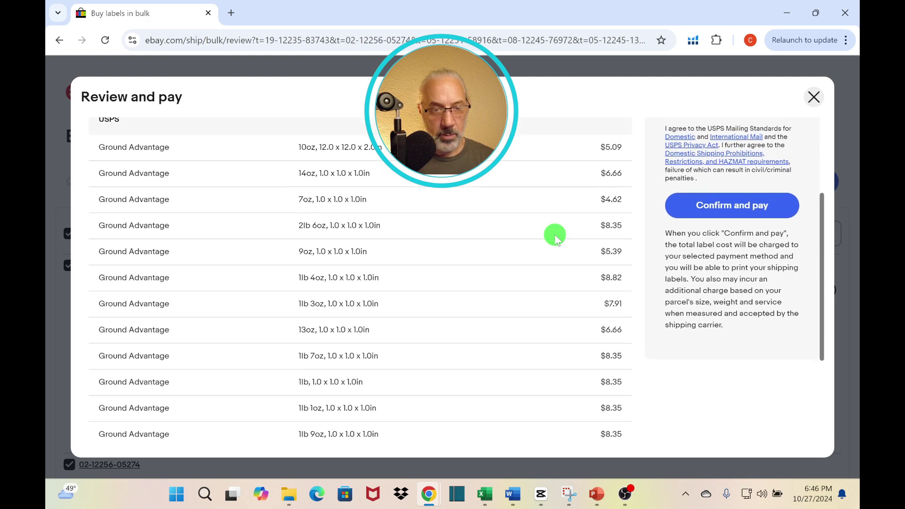
scroll(556, 237, "down", 1)
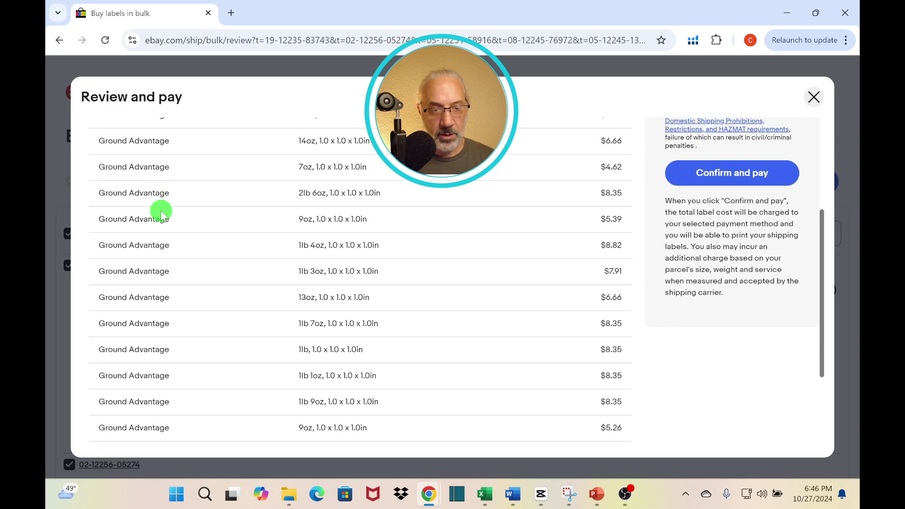
scroll(545, 220, "down", 5)
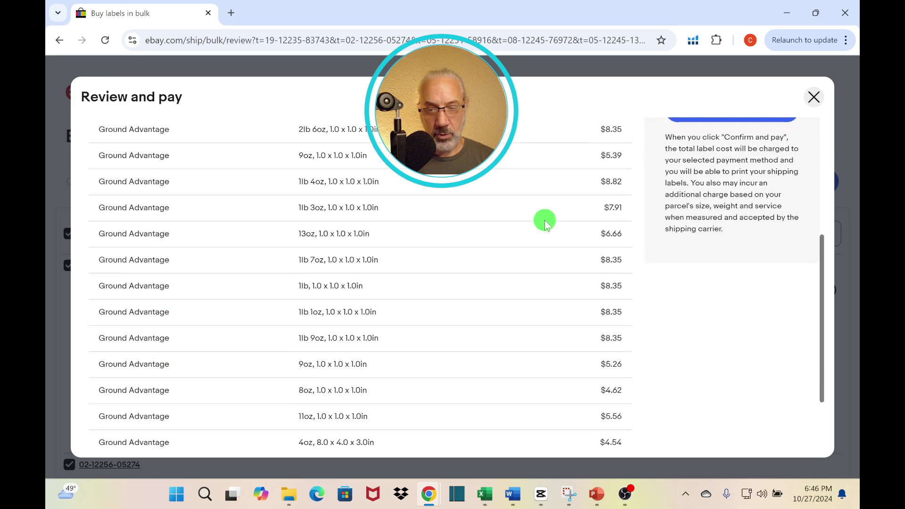
scroll(545, 219, "up", 10)
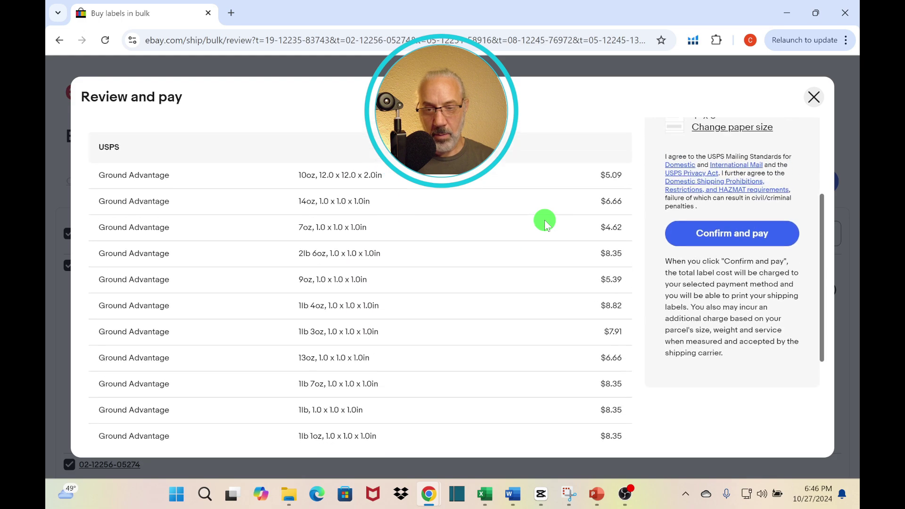
scroll(545, 220, "up", 1)
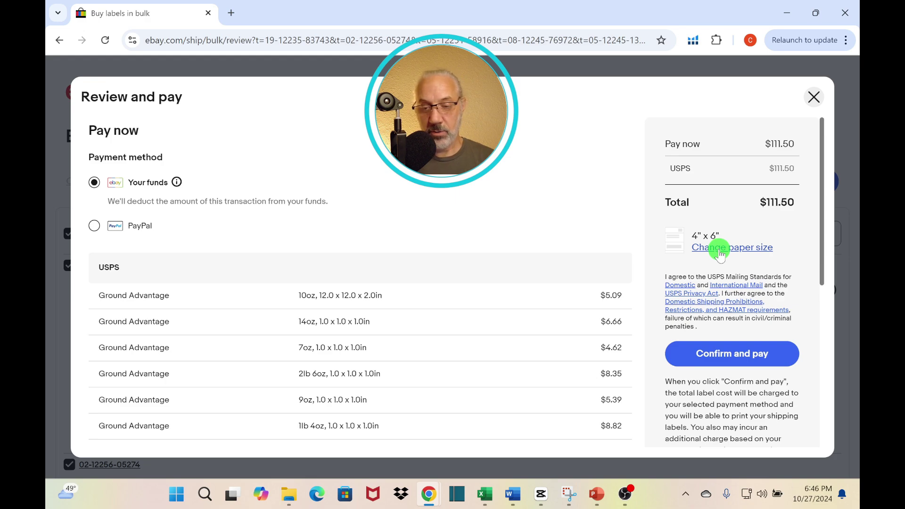
Step: Preview Letter 1-label and 2-label layouts, then set the label paper back to 4" x 6"
left_click(720, 251)
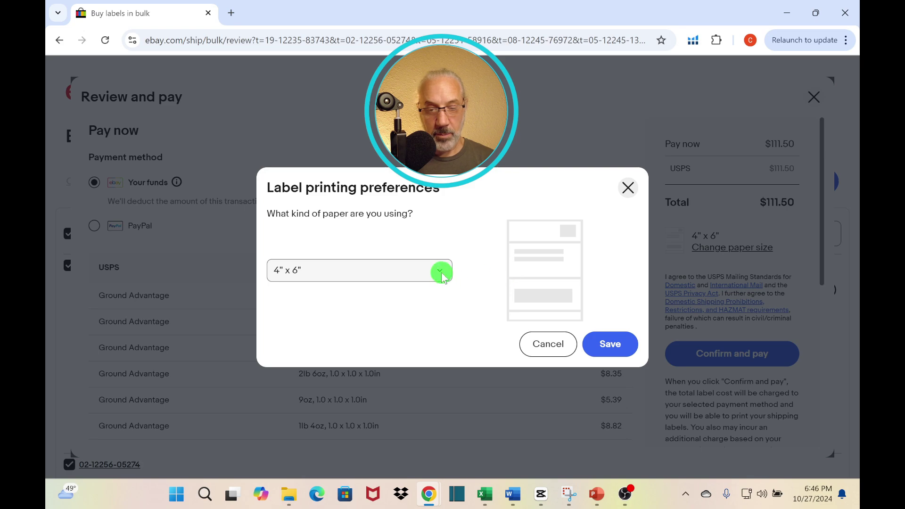
left_click(441, 274)
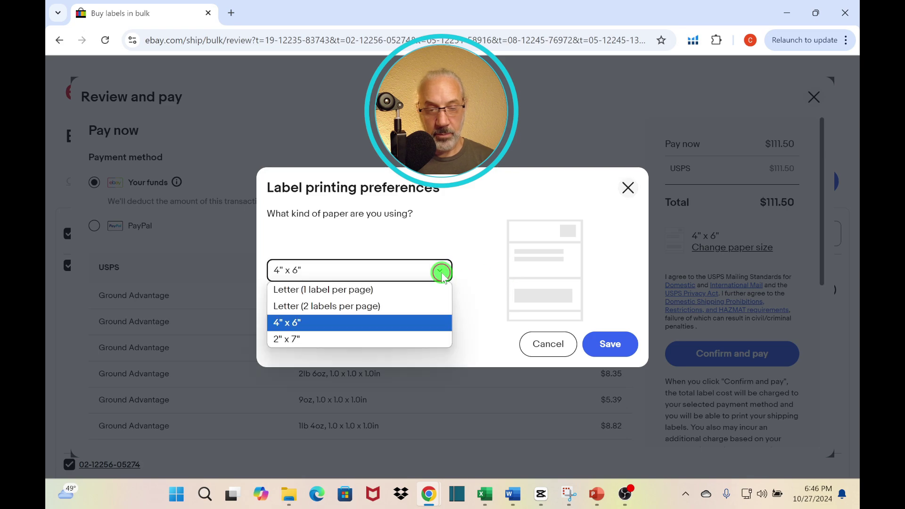
left_click(386, 292)
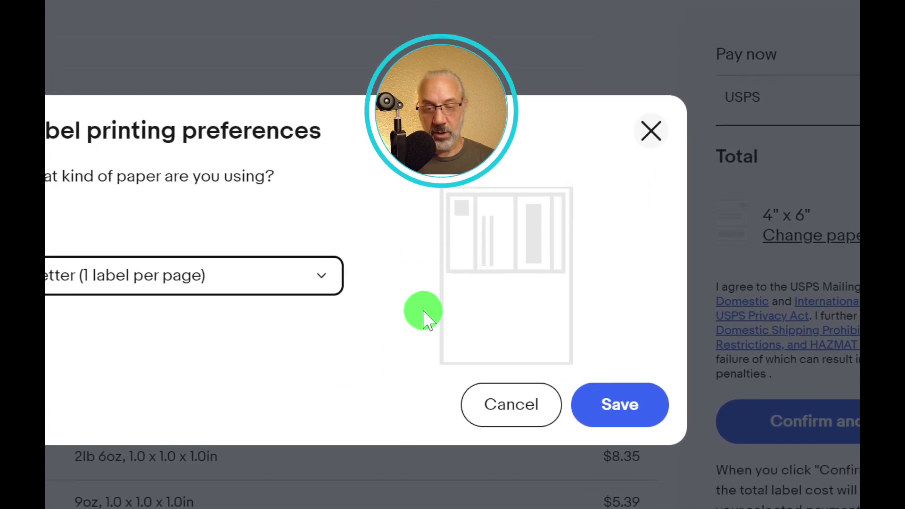
left_click(390, 241)
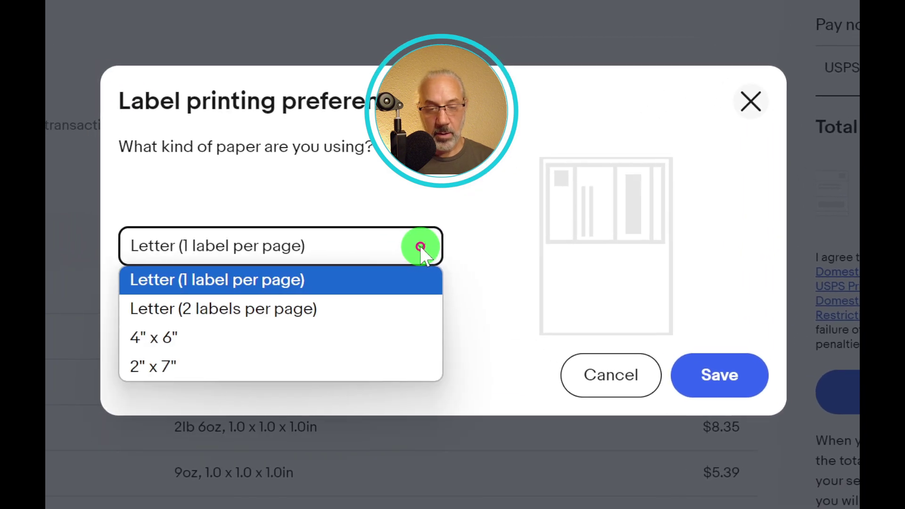
left_click(435, 270)
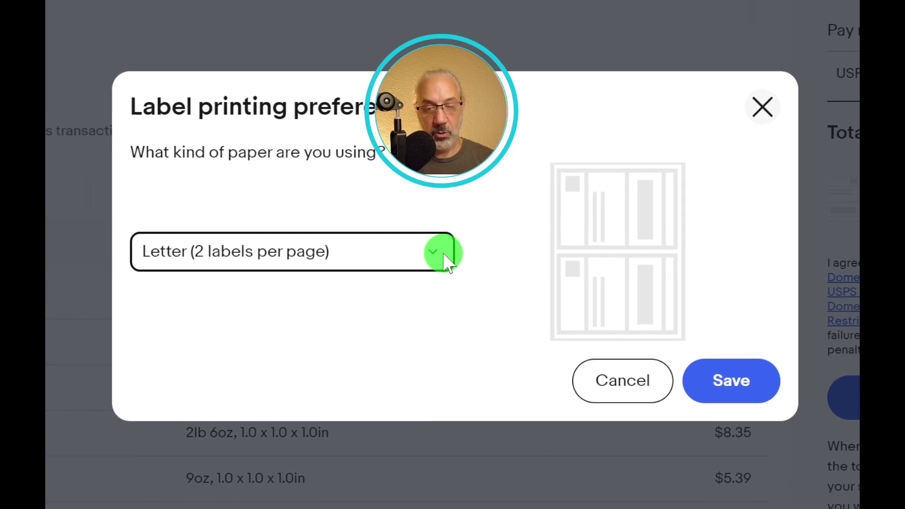
left_click(445, 255)
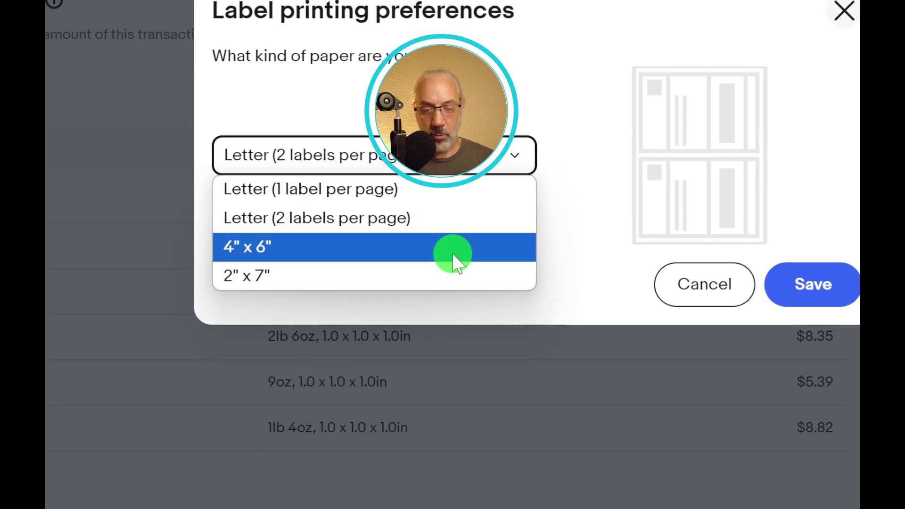
left_click(454, 256)
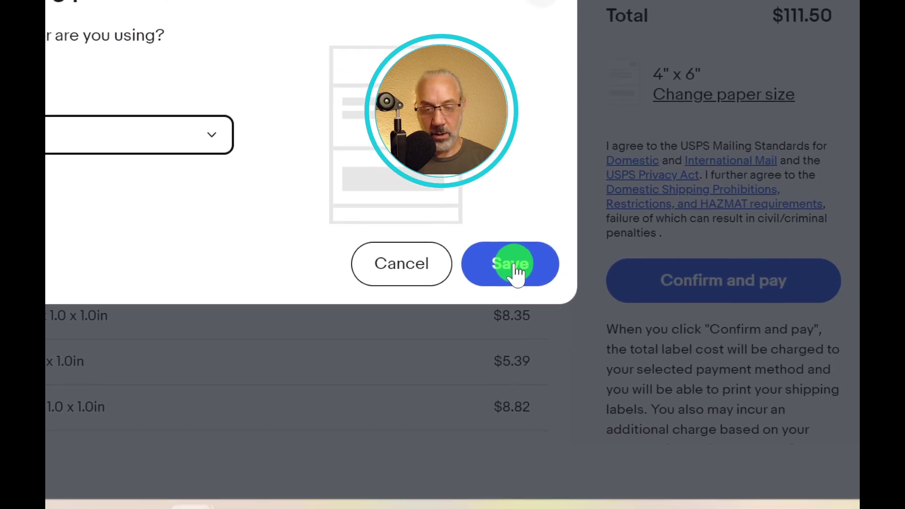
Step: Save the 4" x 6" paper preference and pay $111.50 to generate all 17 labels
left_click(482, 264)
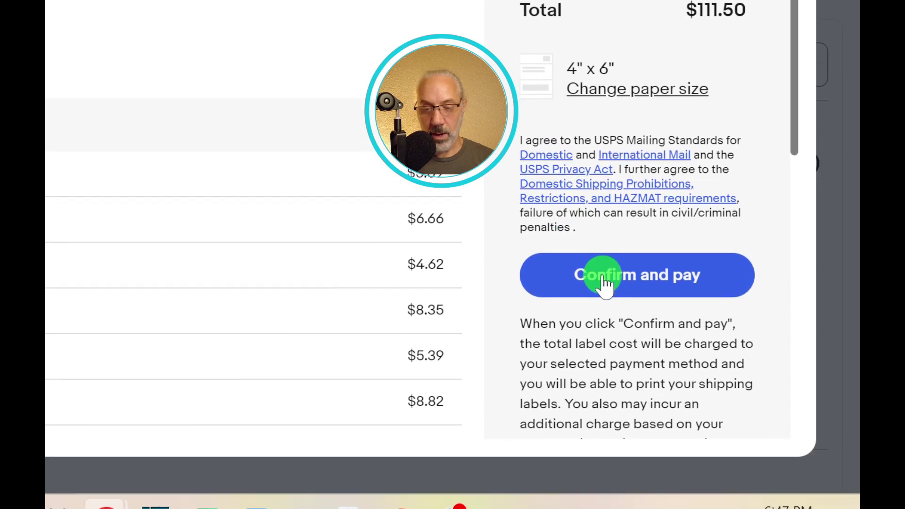
left_click(603, 266)
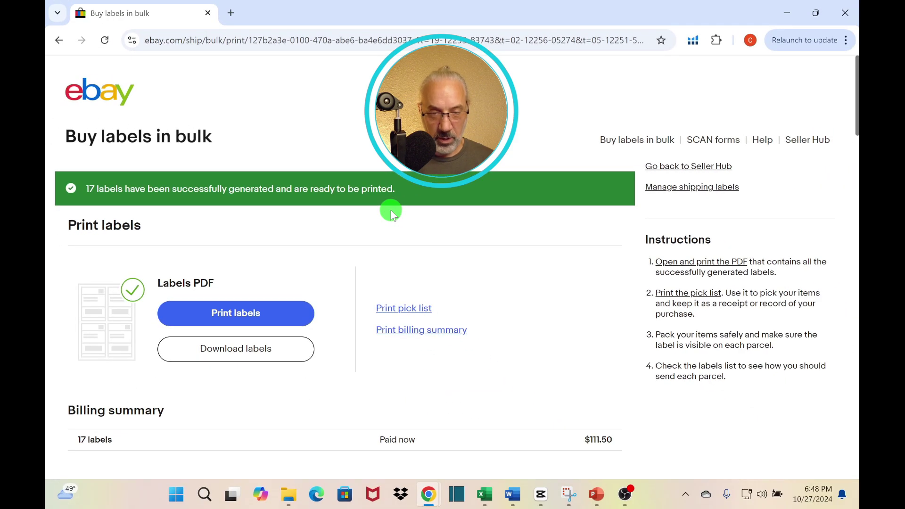
scroll(391, 210, "down", 6)
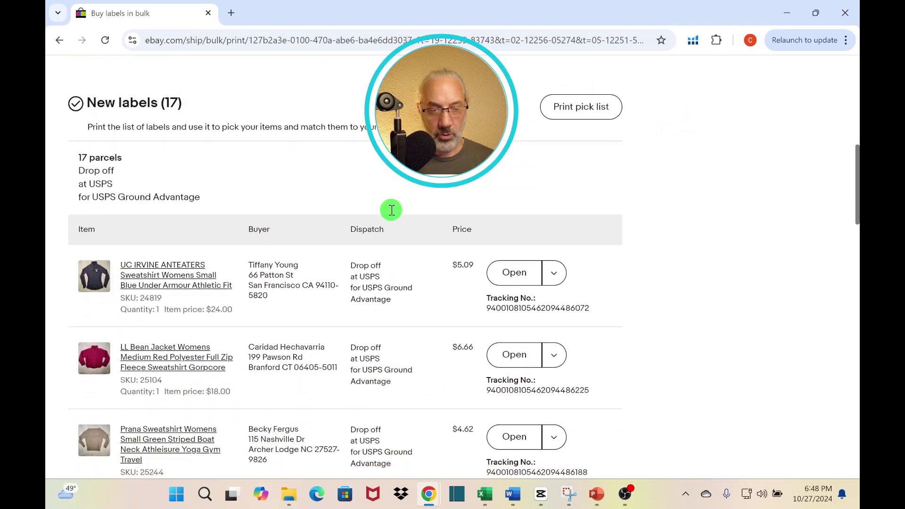
scroll(391, 211, "down", 5)
scroll(391, 210, "down", 3)
scroll(391, 212, "down", 5)
scroll(392, 212, "down", 5)
scroll(391, 213, "down", 7)
scroll(392, 213, "down", 5)
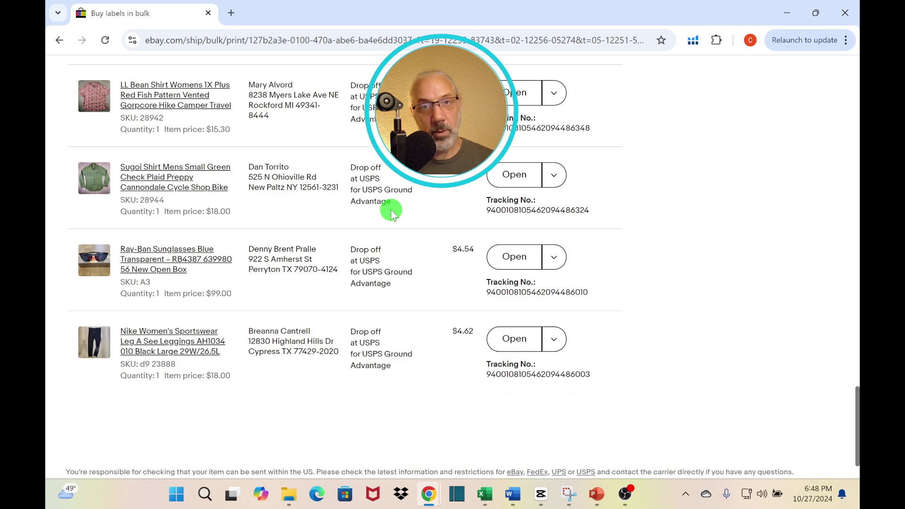
scroll(391, 214, "up", 20)
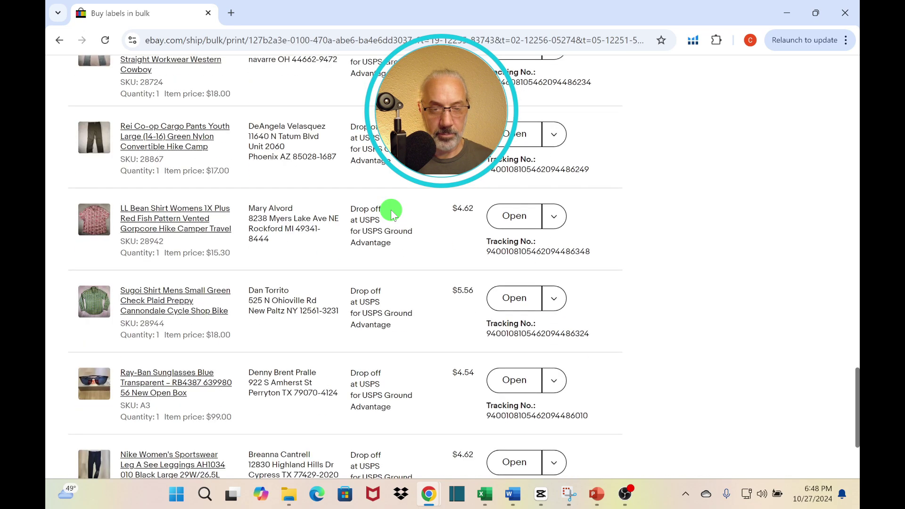
scroll(392, 213, "up", 7)
scroll(392, 211, "up", 4)
scroll(391, 210, "up", 2)
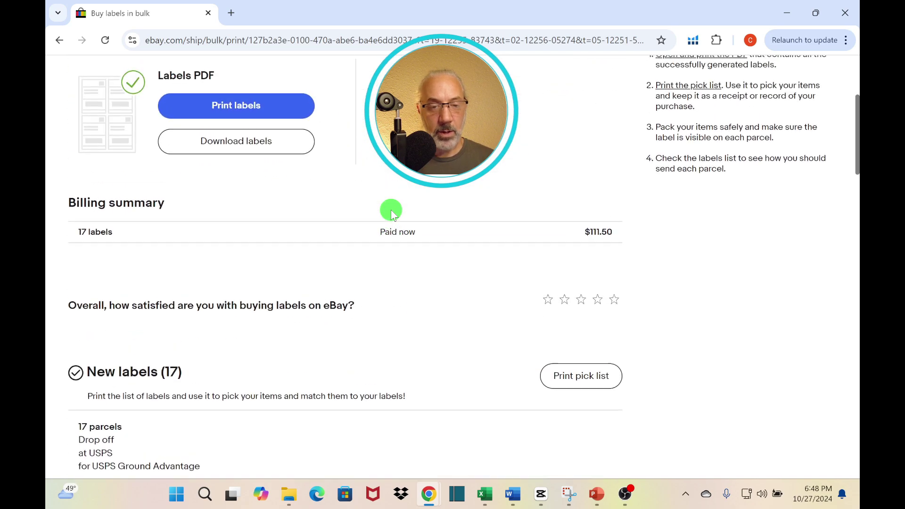
scroll(392, 210, "up", 1)
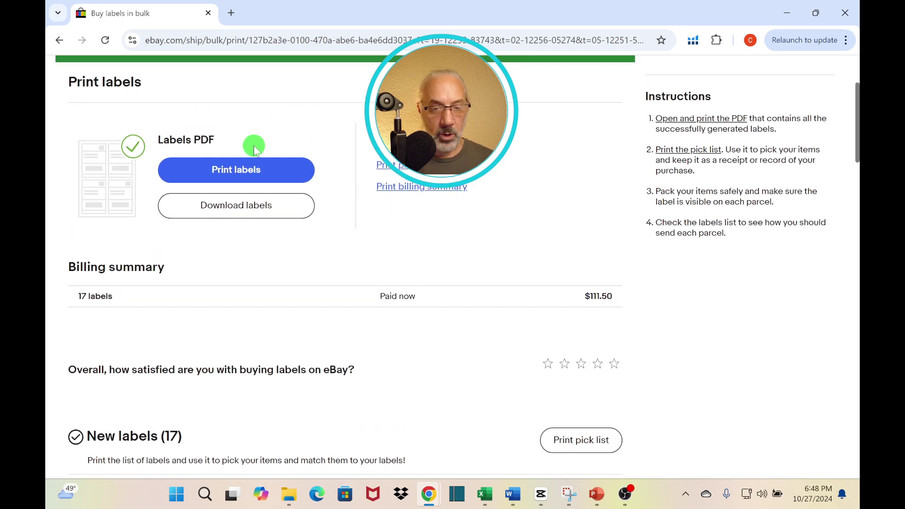
Step: Open the Labels PDF with all 17 shipping labels in a new Chrome tab
left_click(237, 176)
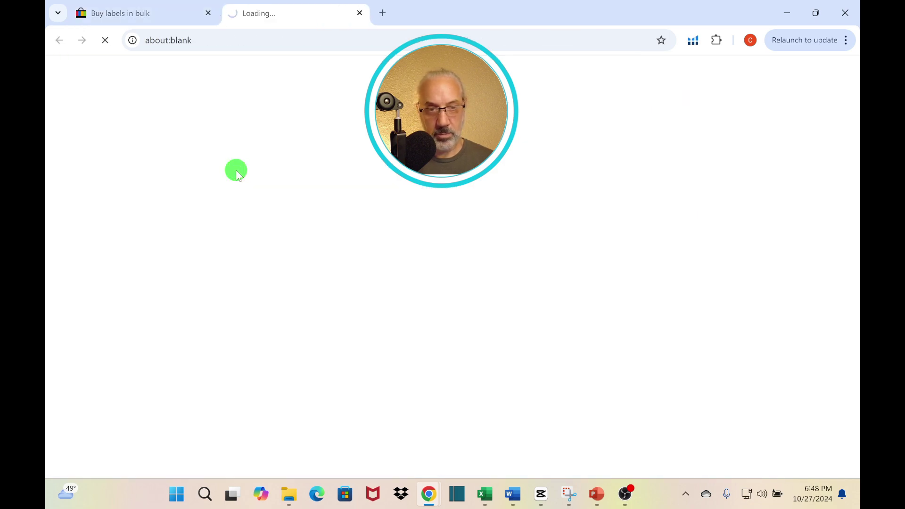